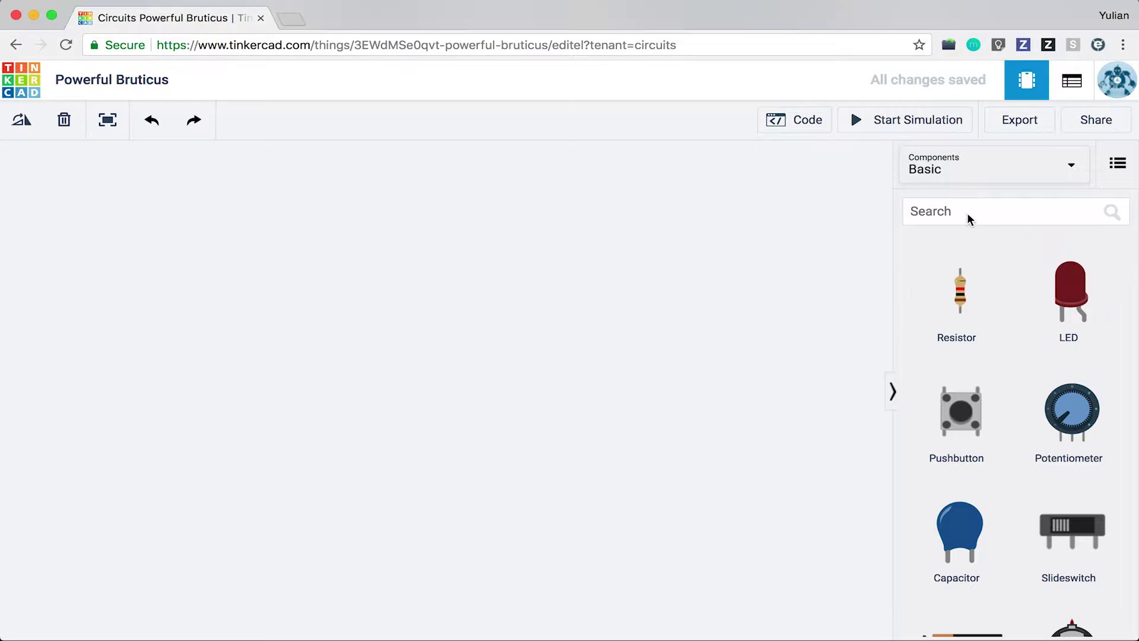
Find the Arduino Uno R3 by searching the components for "arduino" and place it on the workplane
click(964, 213)
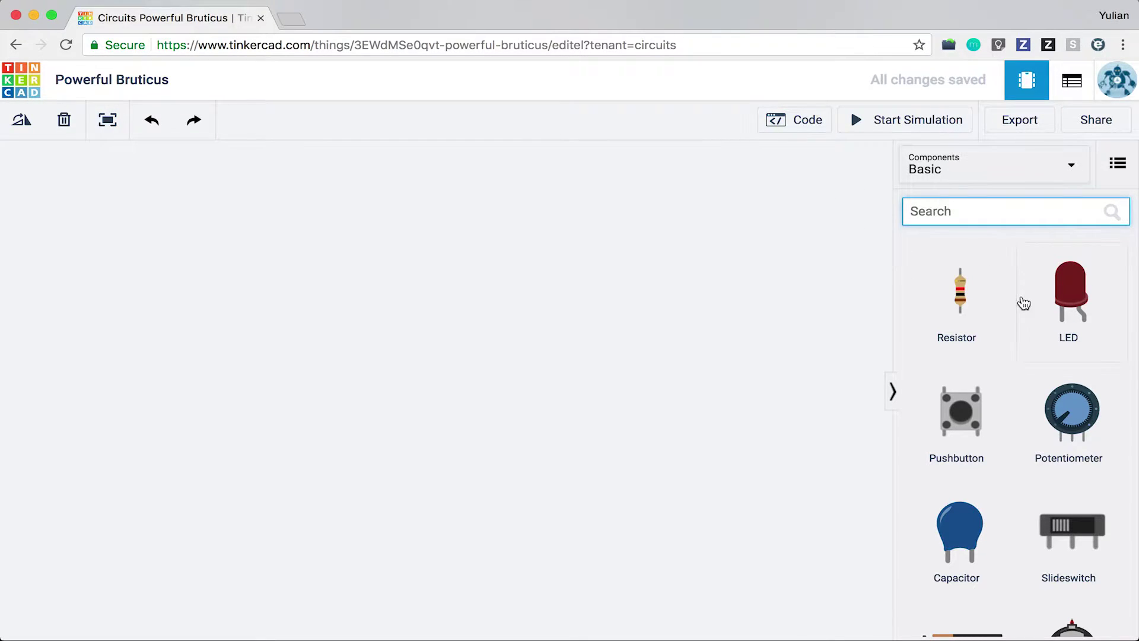
scroll(1020, 390, down, 5)
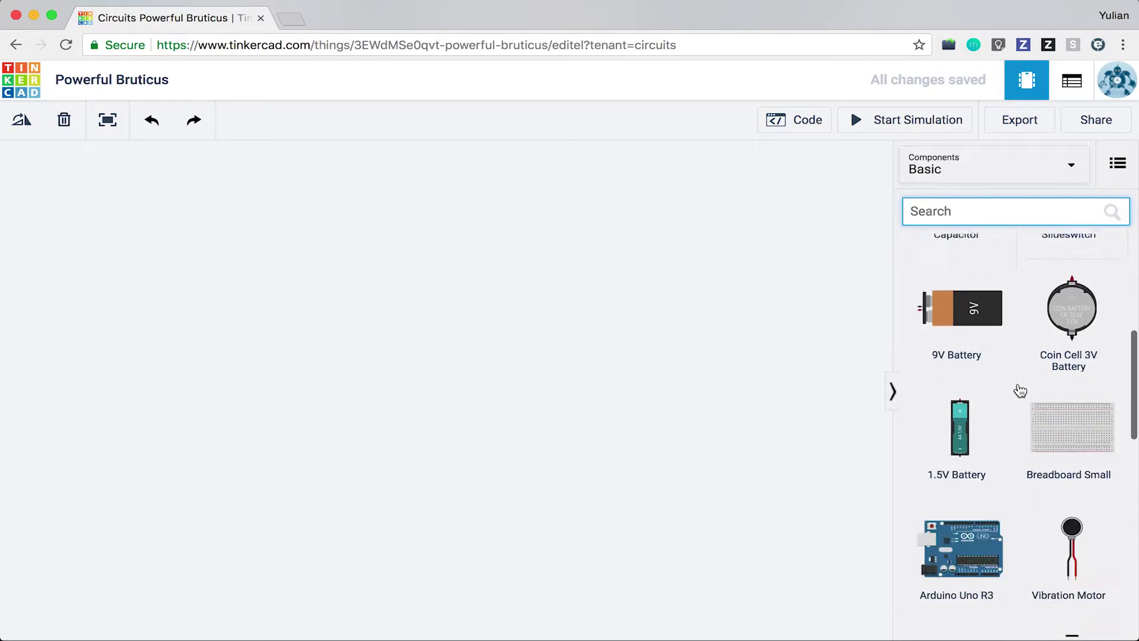
scroll(1021, 391, down, 3)
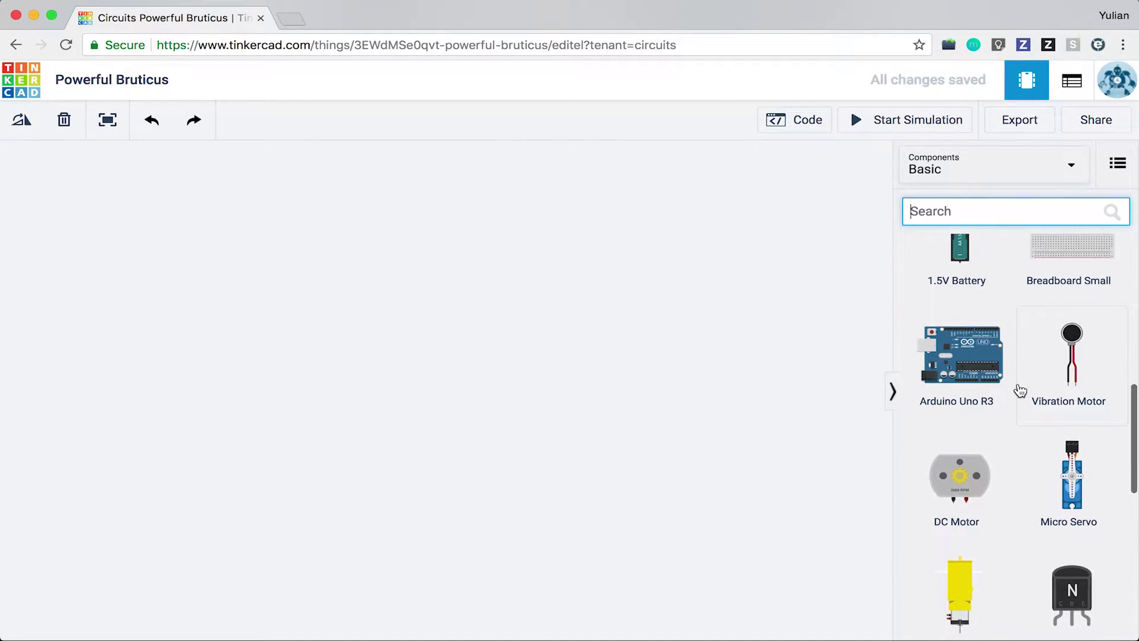
text(ar)
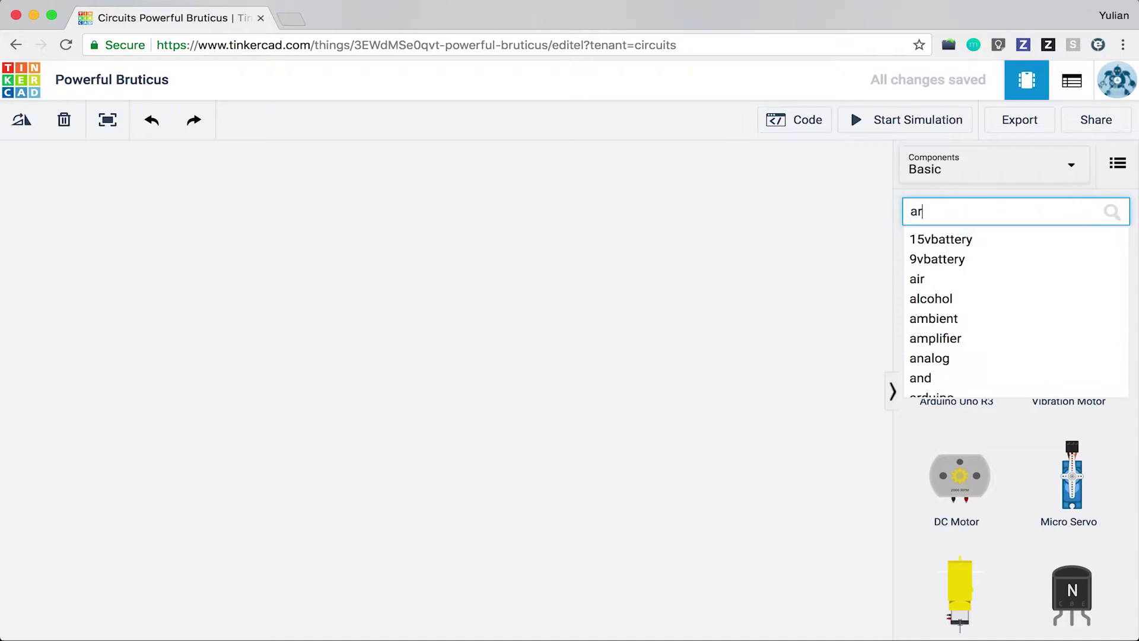
text(du)
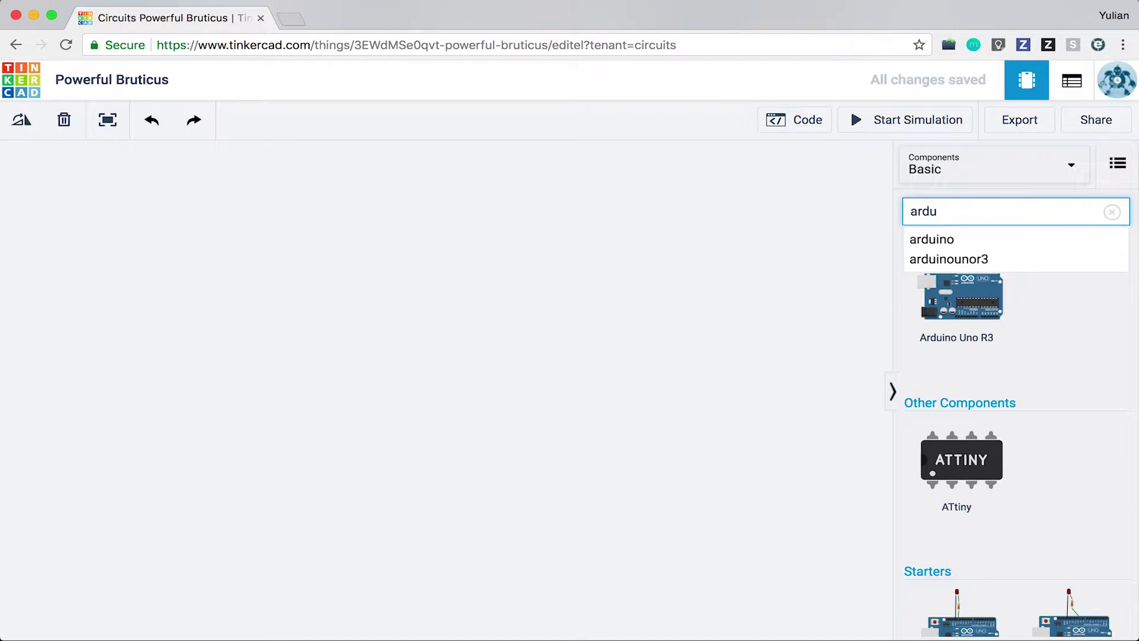
click(970, 238)
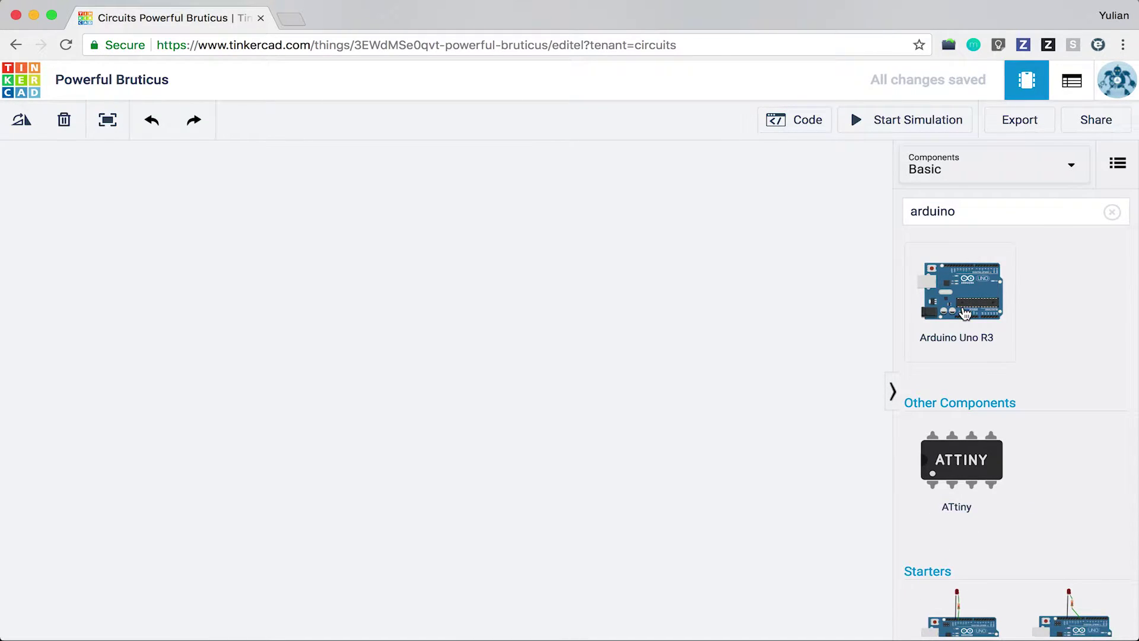
drag(966, 313, 541, 356)
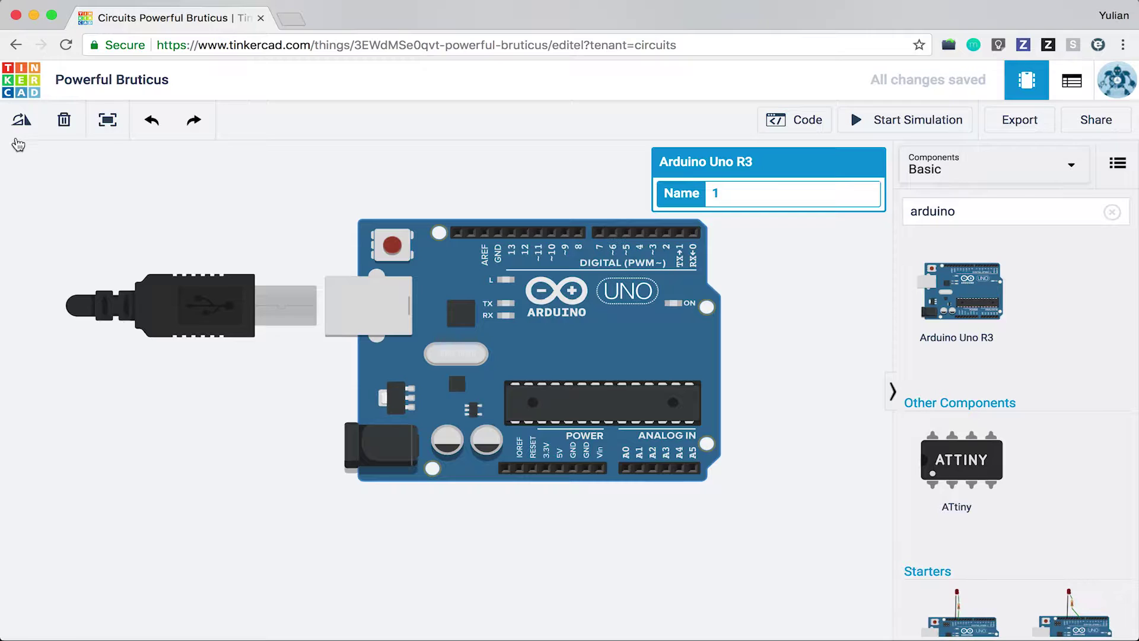
Rotate the Arduino Uno R3 so its USB port faces up and move it to the left side of the workplane
click(20, 121)
click(21, 121)
click(20, 121)
click(587, 198)
drag(587, 198, 353, 216)
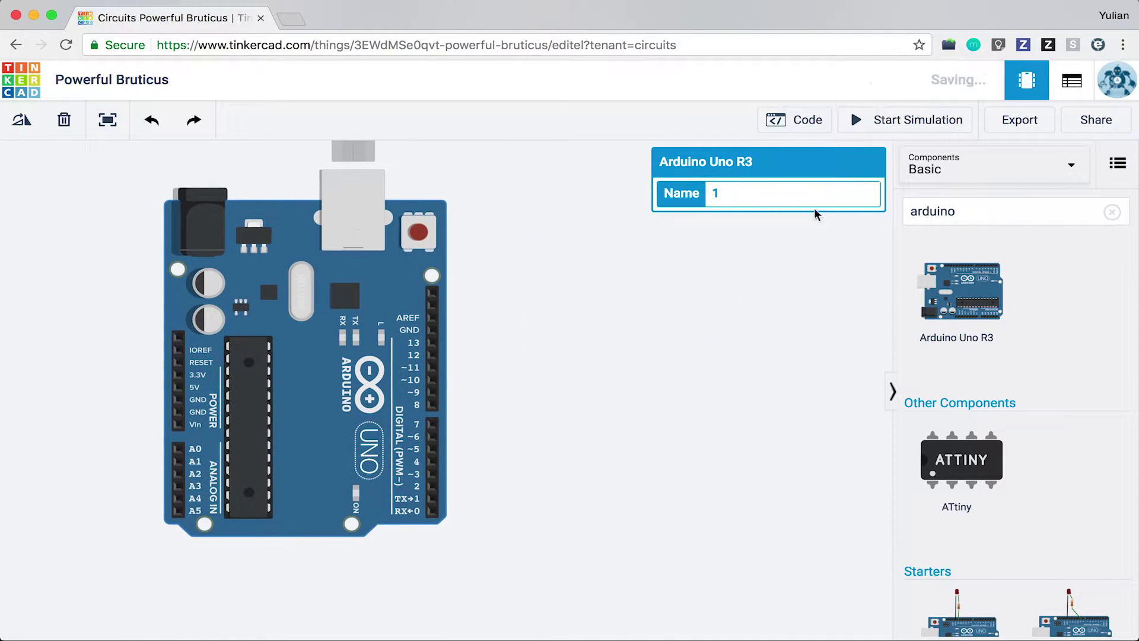
Search the components for "breadboard", place a Breadboard Small beside the Arduino's digital pins and rotate it upright with row 1 on top
click(1112, 211)
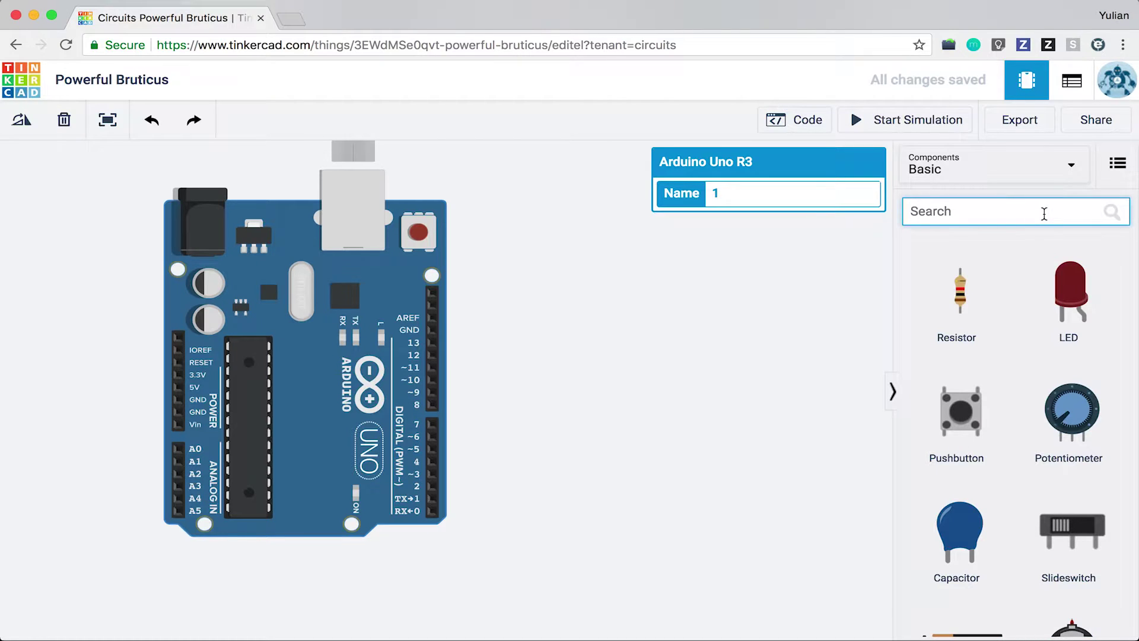
text(bread)
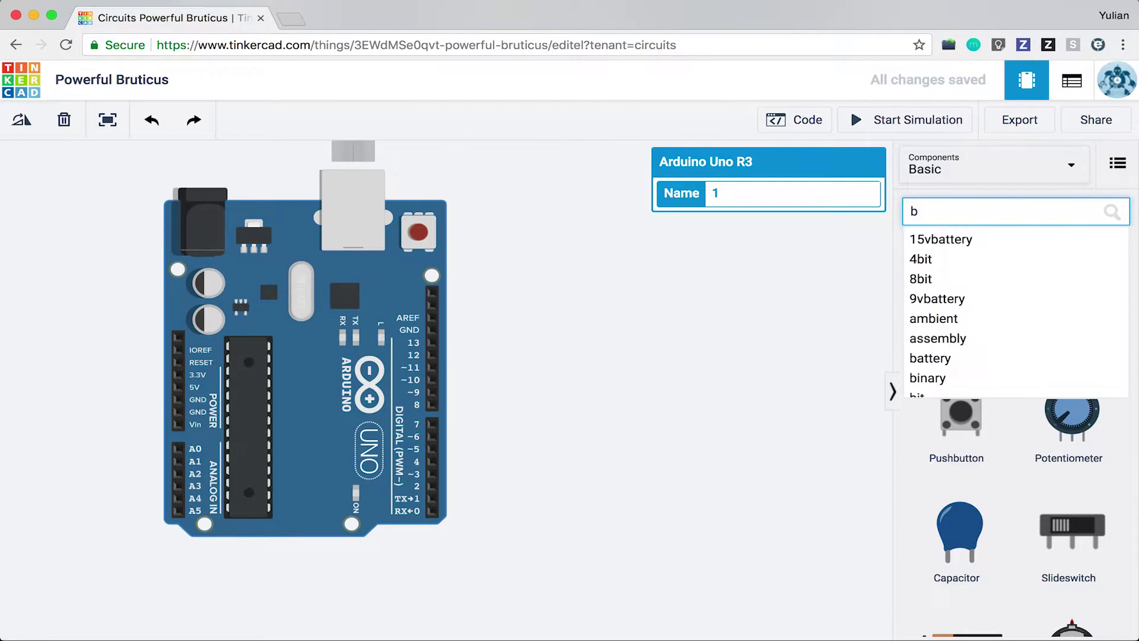
click(992, 243)
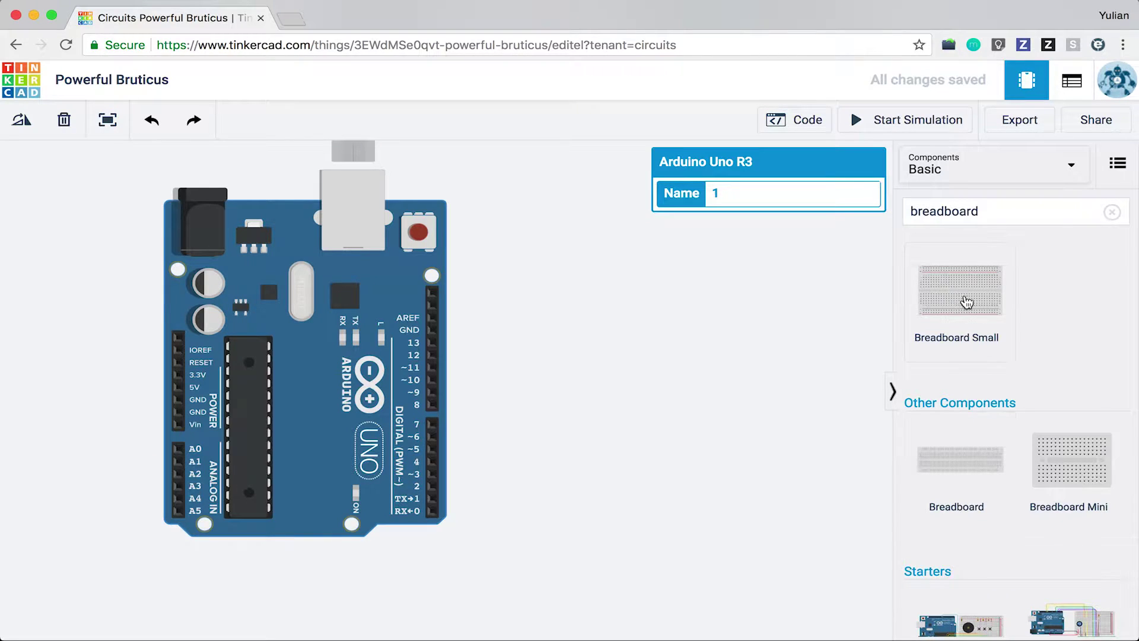
drag(653, 362, 663, 361)
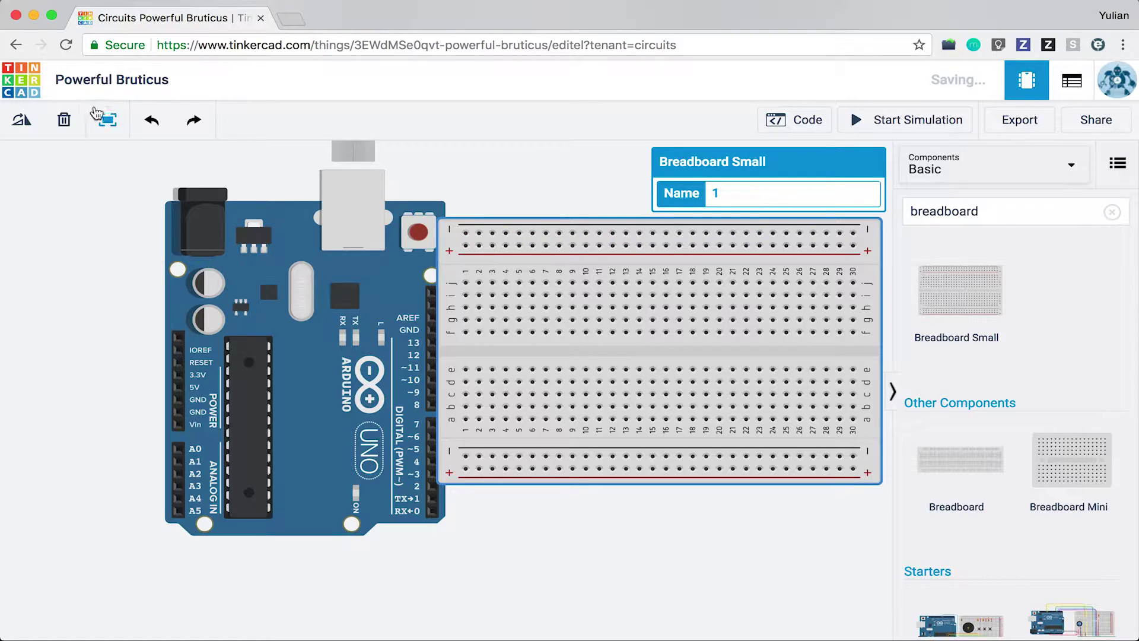
click(23, 120)
click(25, 121)
click(25, 121)
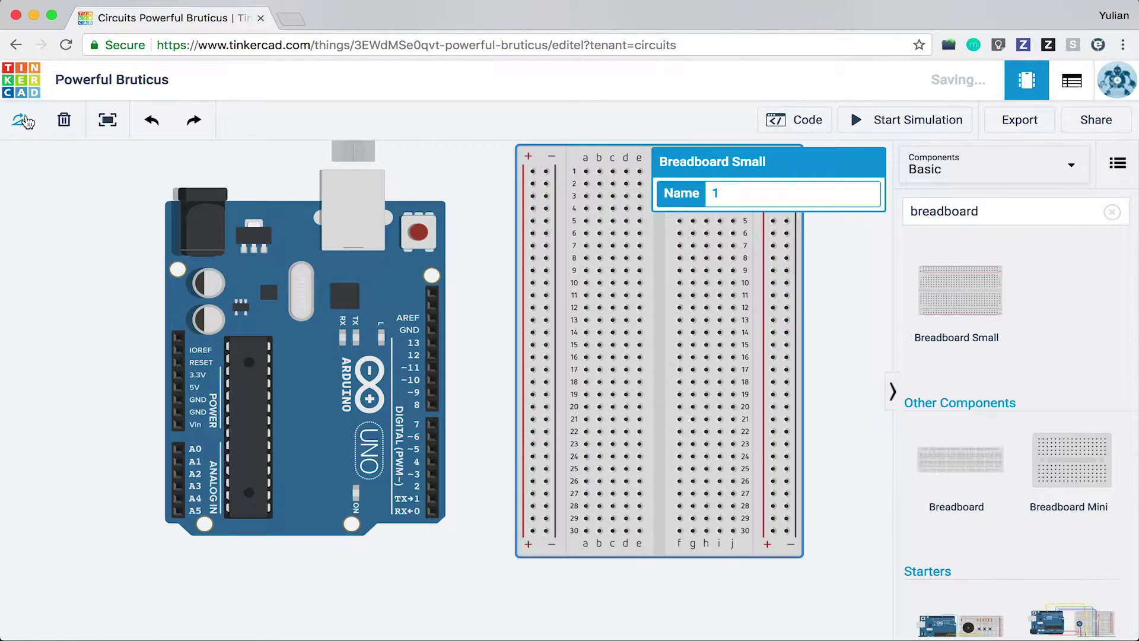
Place an LED on the breadboard with its legs in holes b4 and c4
click(1112, 212)
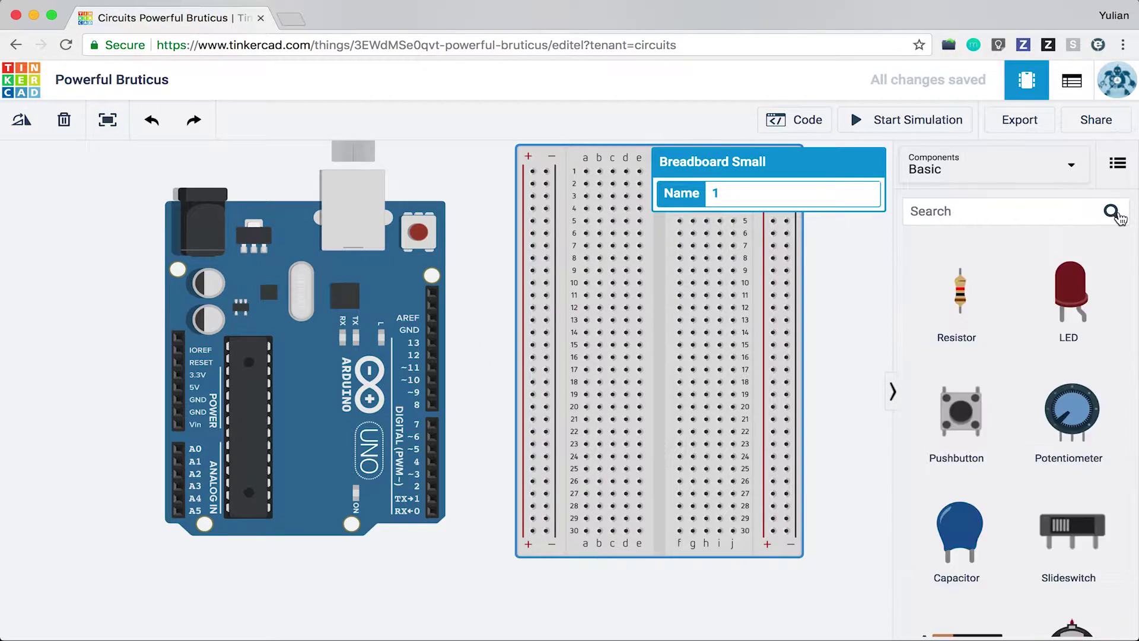
drag(1068, 291, 608, 215)
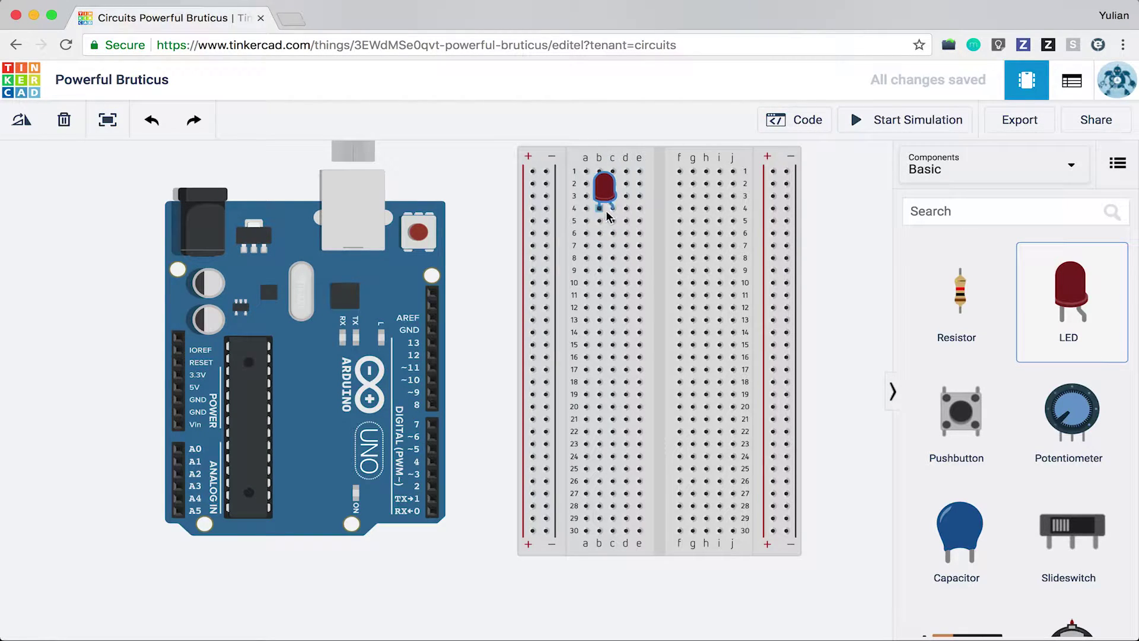
click(609, 216)
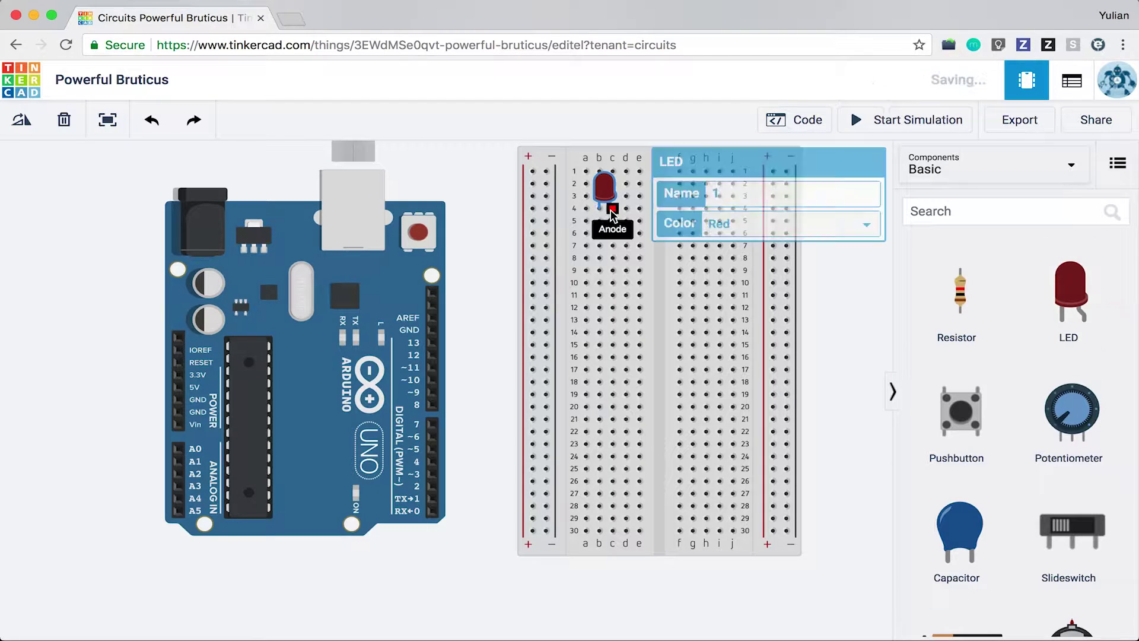
Move the LED off the breadboard into the empty space above the gap between the two boards
drag(487, 315, 465, 328)
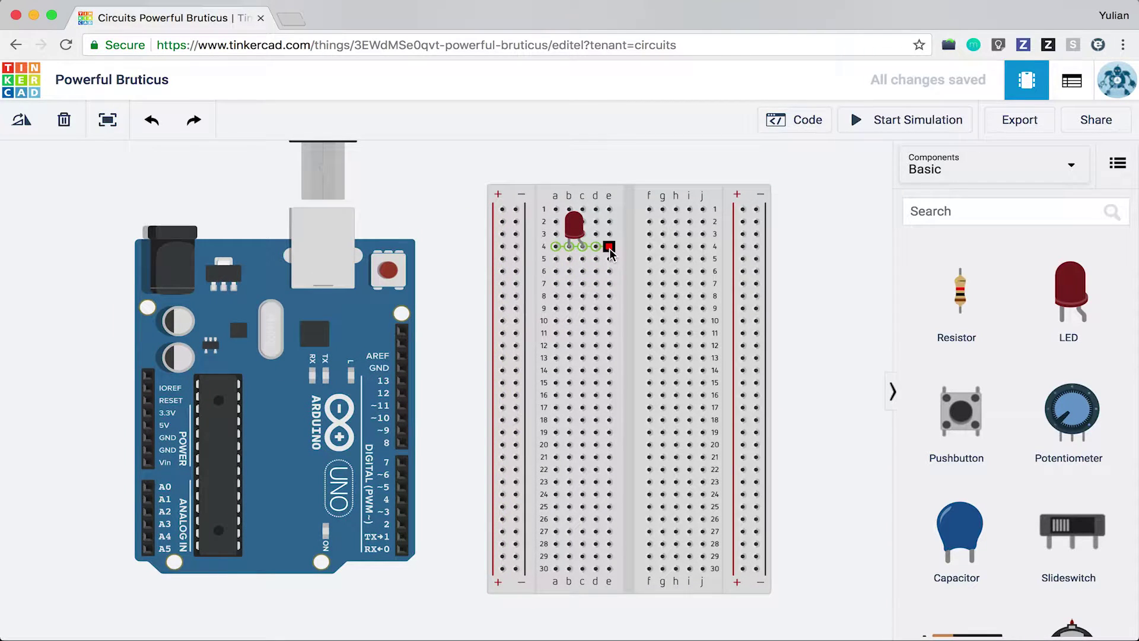
click(573, 233)
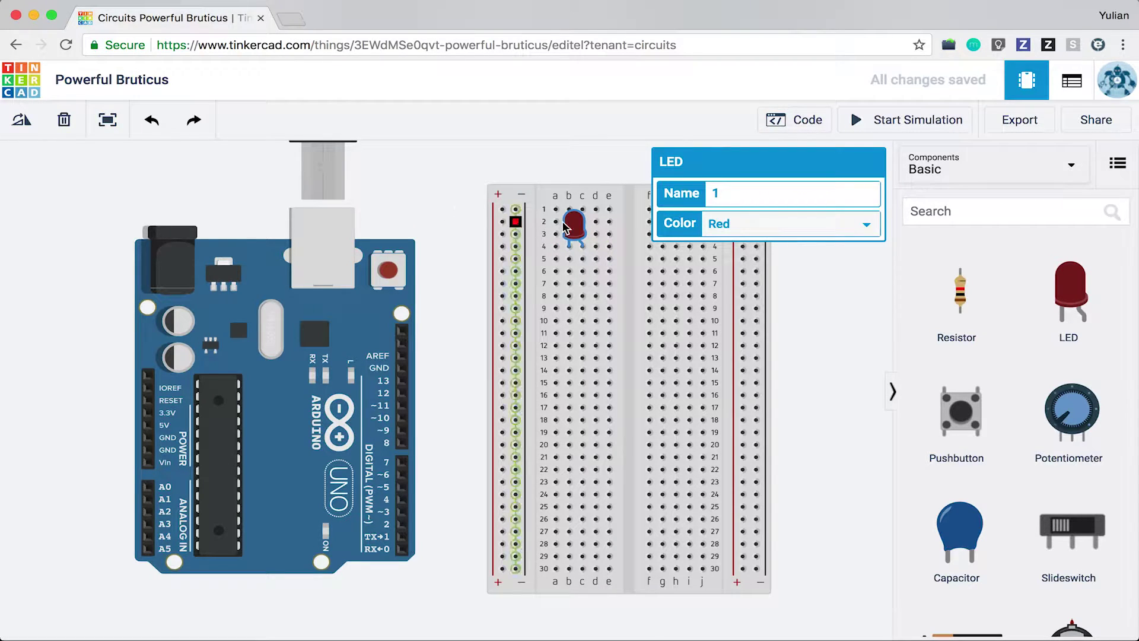
drag(573, 226, 439, 197)
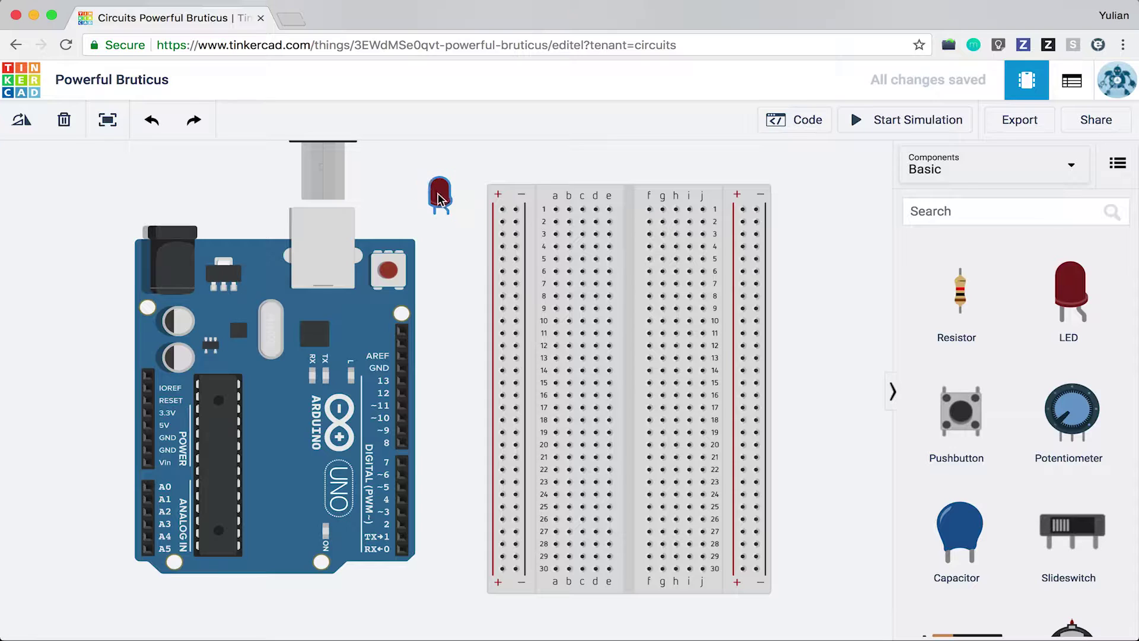
click(436, 214)
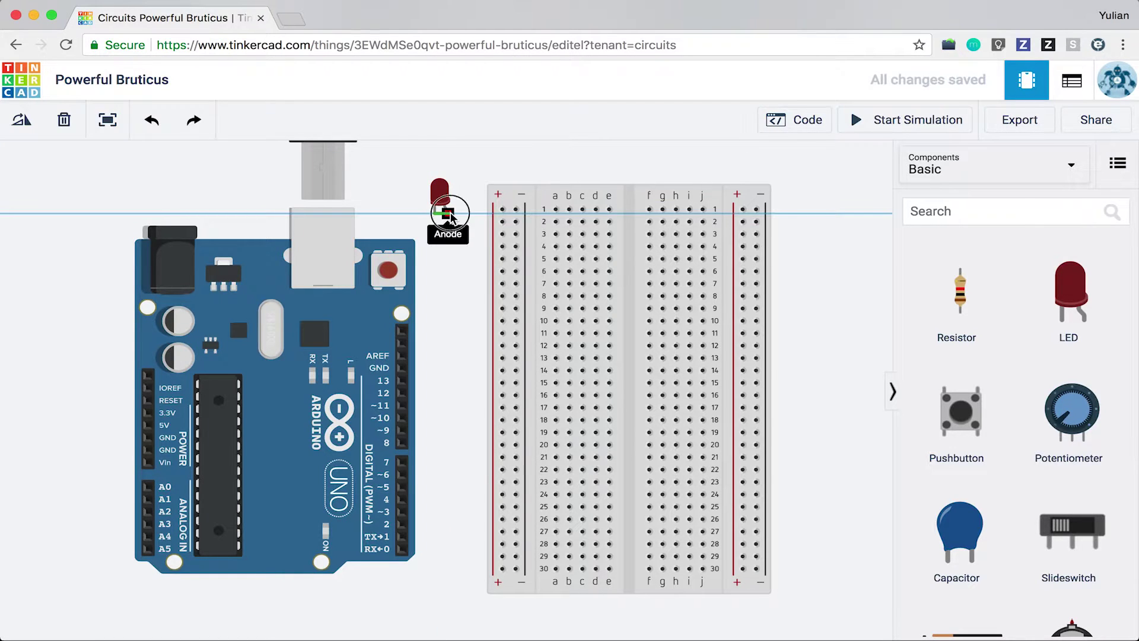
click(449, 217)
click(459, 242)
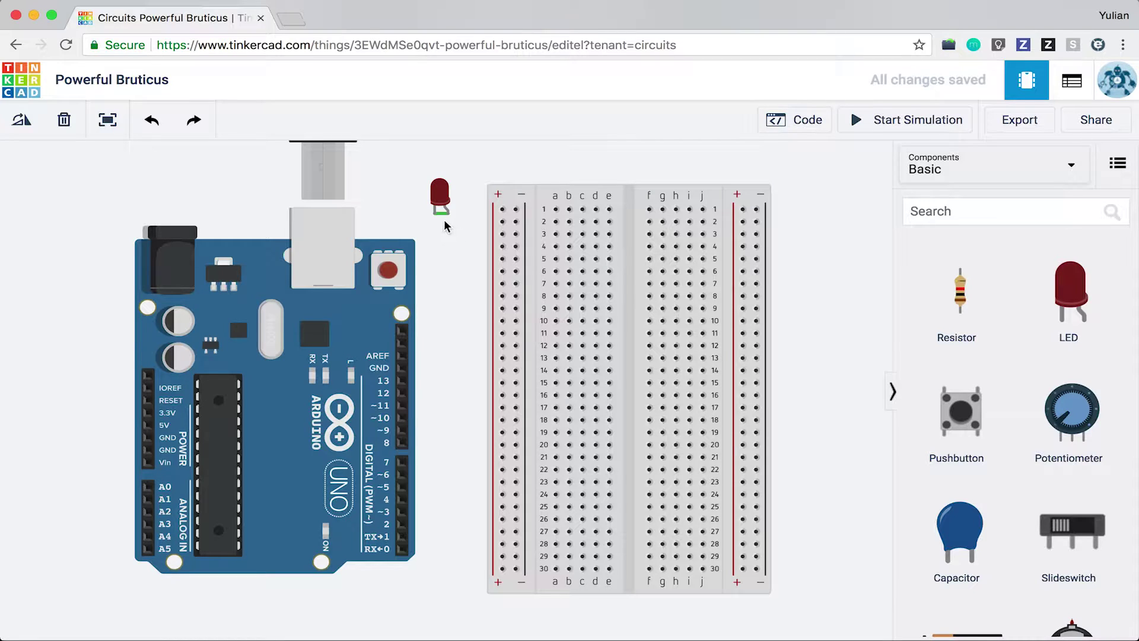
click(443, 219)
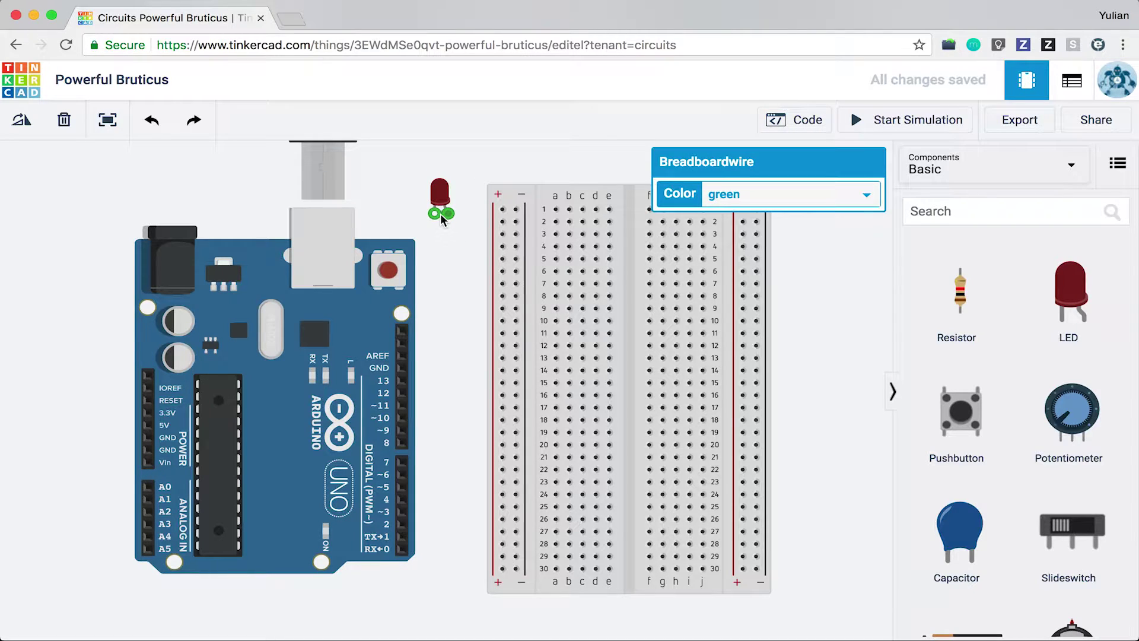
key(Delete)
Rotate the LED sideways with its legs facing the Arduino and plug them into breadboard holes e2 and e3
click(442, 196)
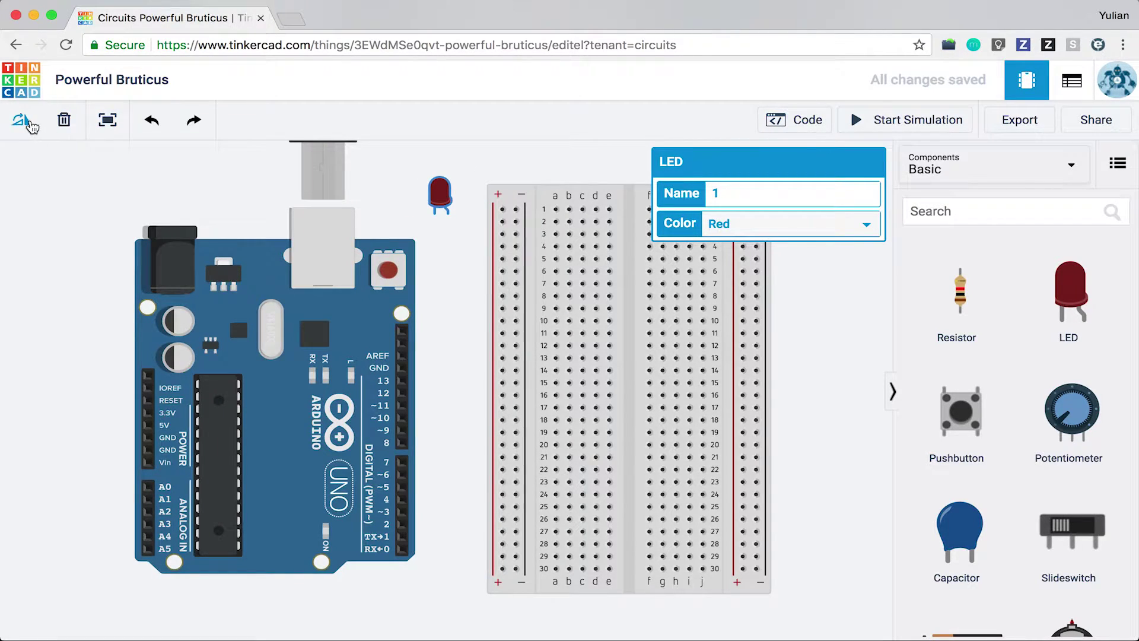
click(26, 122)
click(29, 124)
click(29, 123)
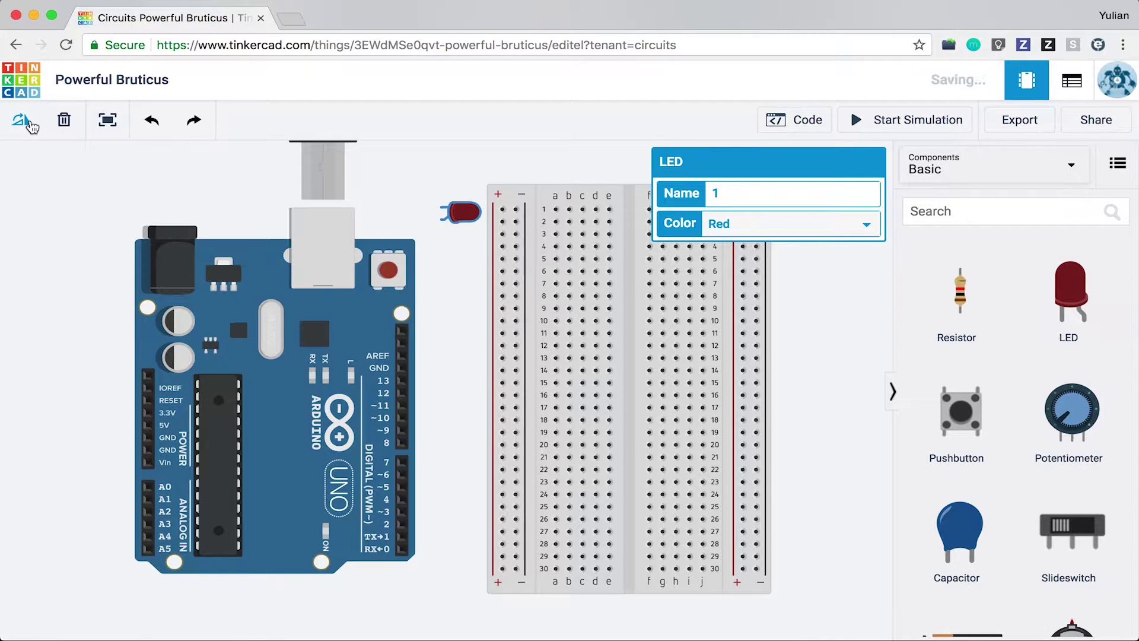
drag(454, 216, 634, 233)
click(465, 237)
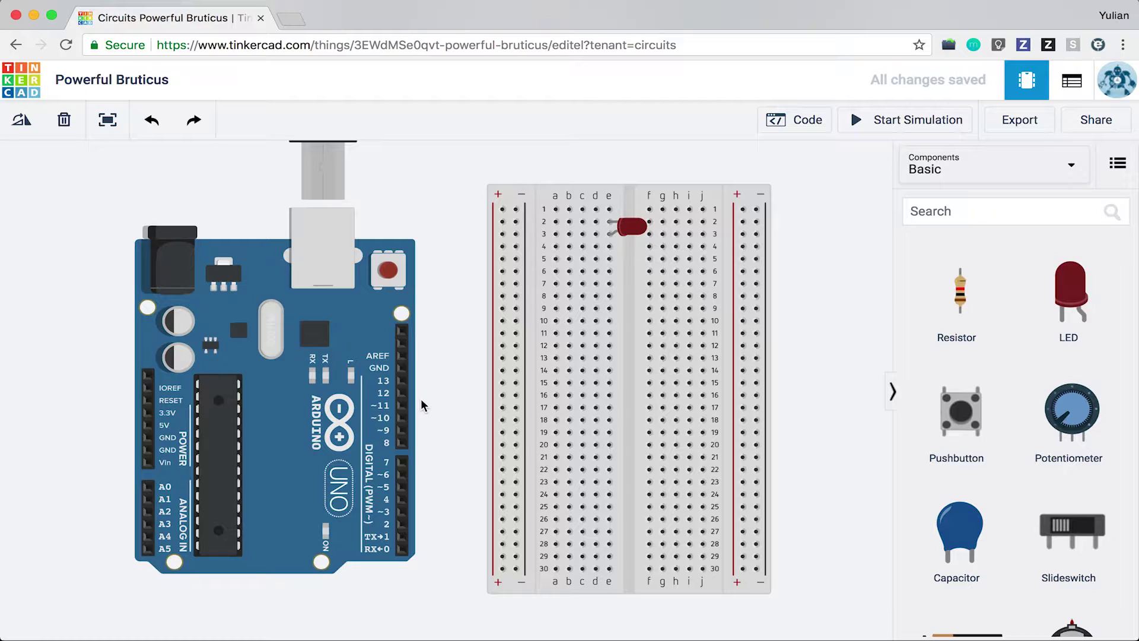
Wire the Arduino's GND pin beside pin 13 to row 1 of the breadboard's nearest negative rail and color the wire black
click(403, 369)
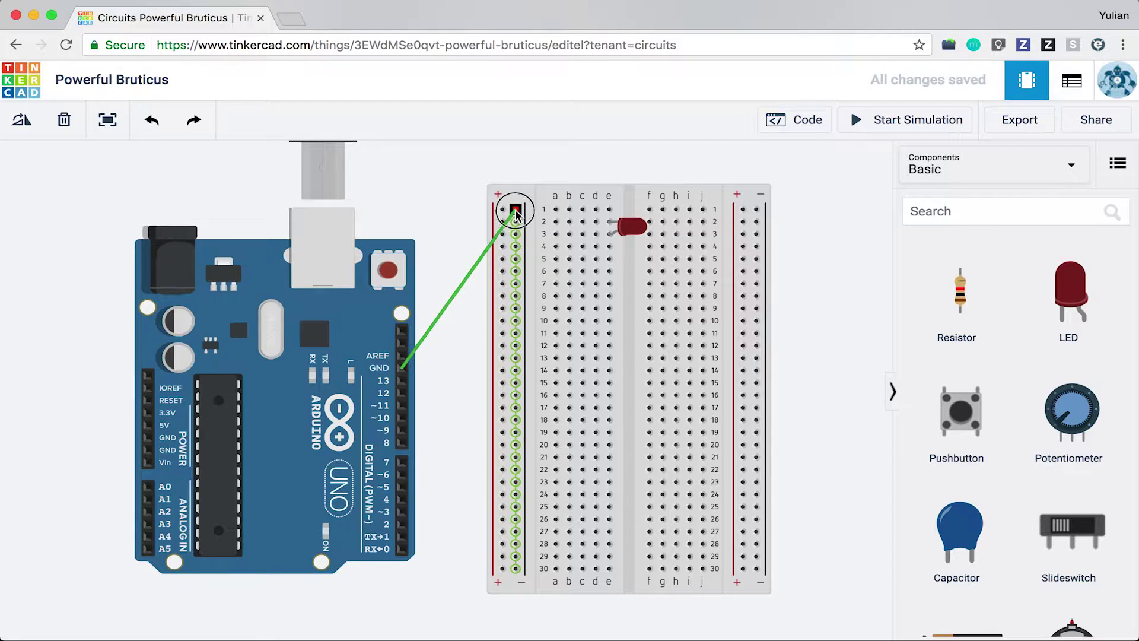
click(515, 212)
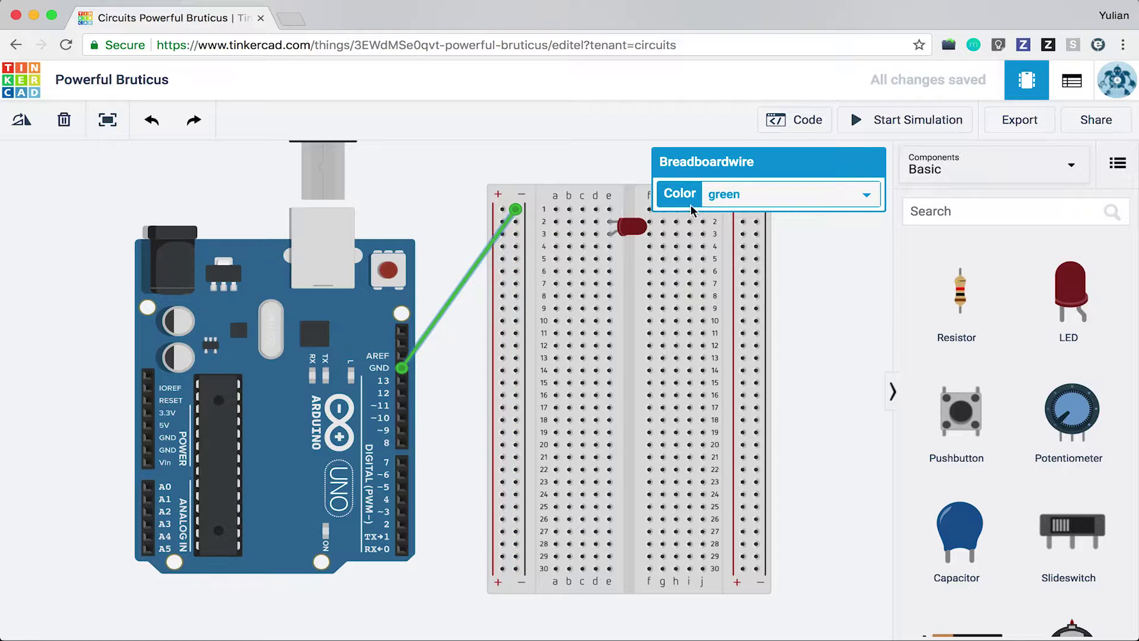
click(753, 197)
click(759, 139)
click(464, 333)
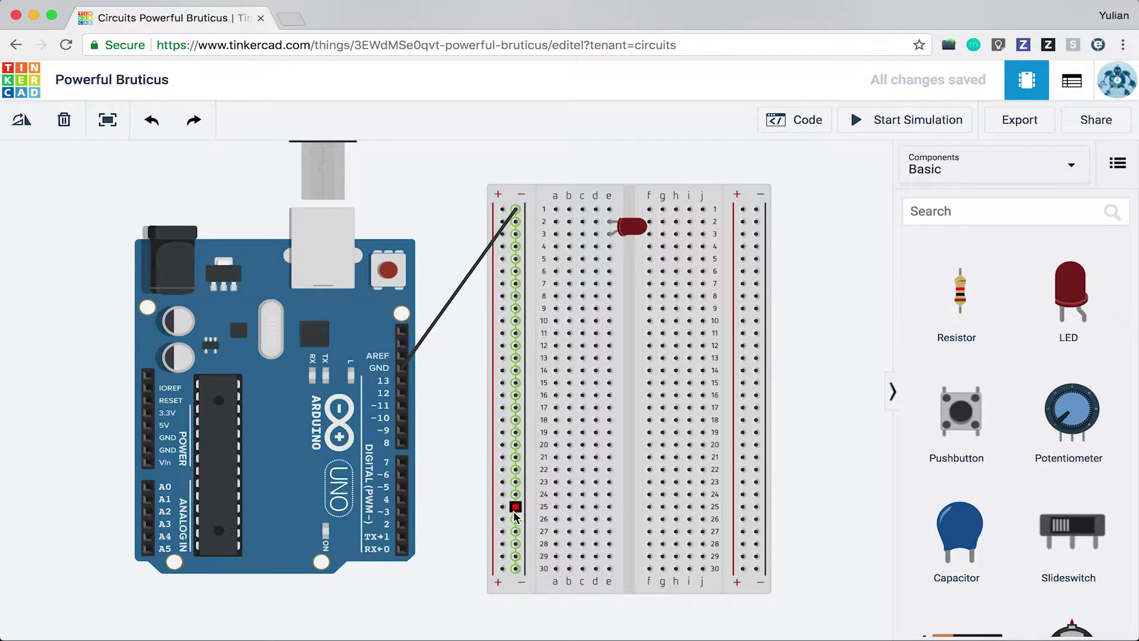
Connect the breadboard's two negative rails at row 30 with a wire and color it black
click(514, 569)
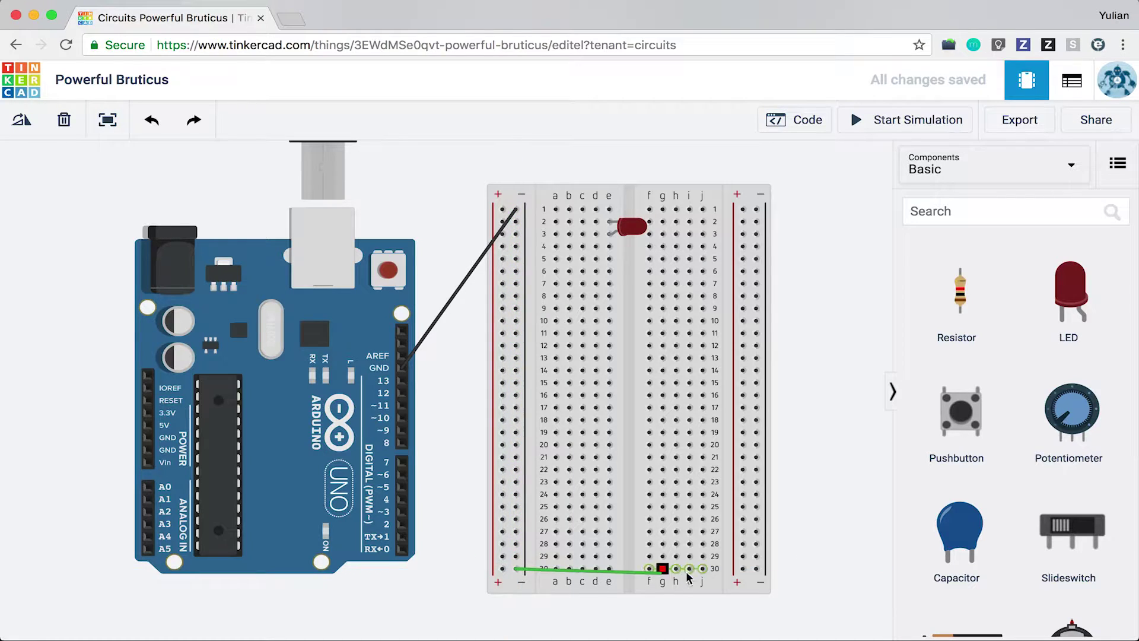
click(756, 569)
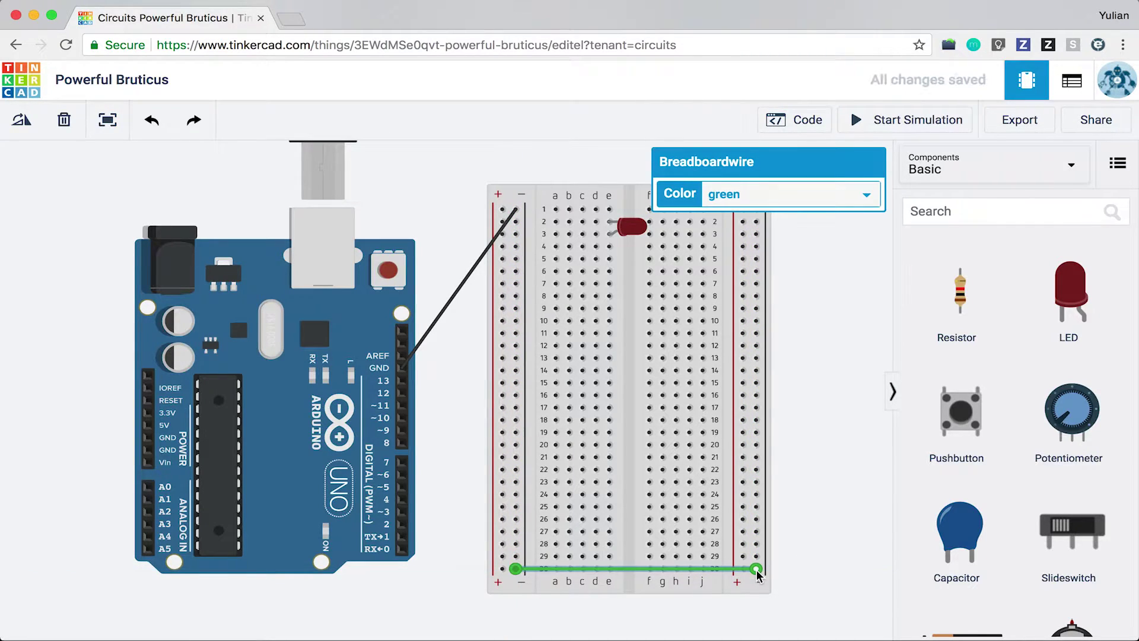
click(763, 194)
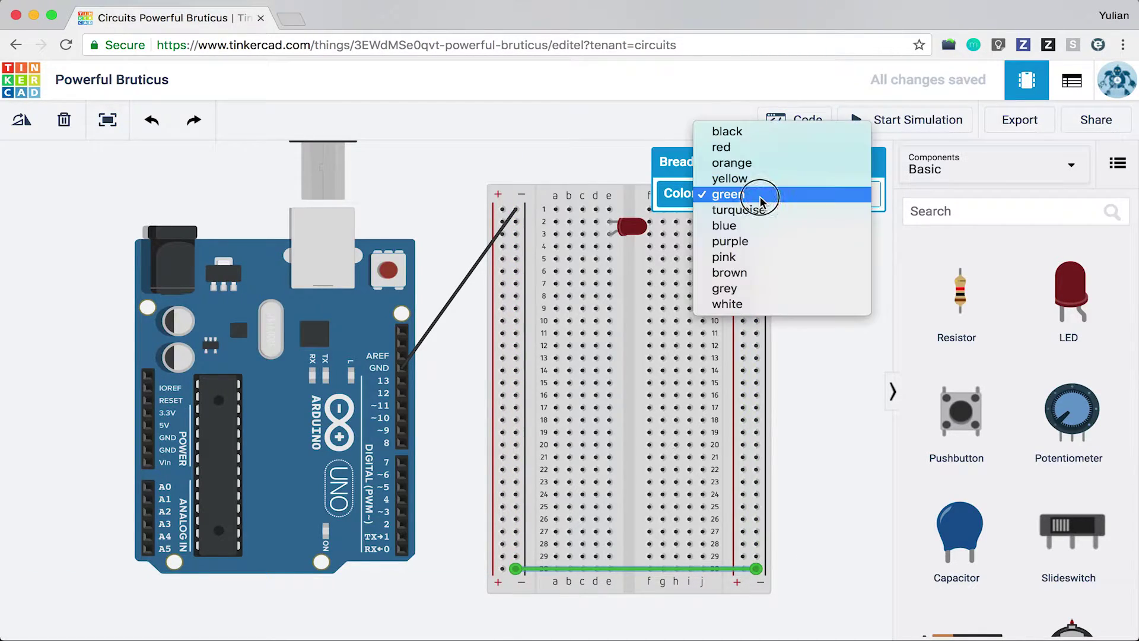
click(768, 136)
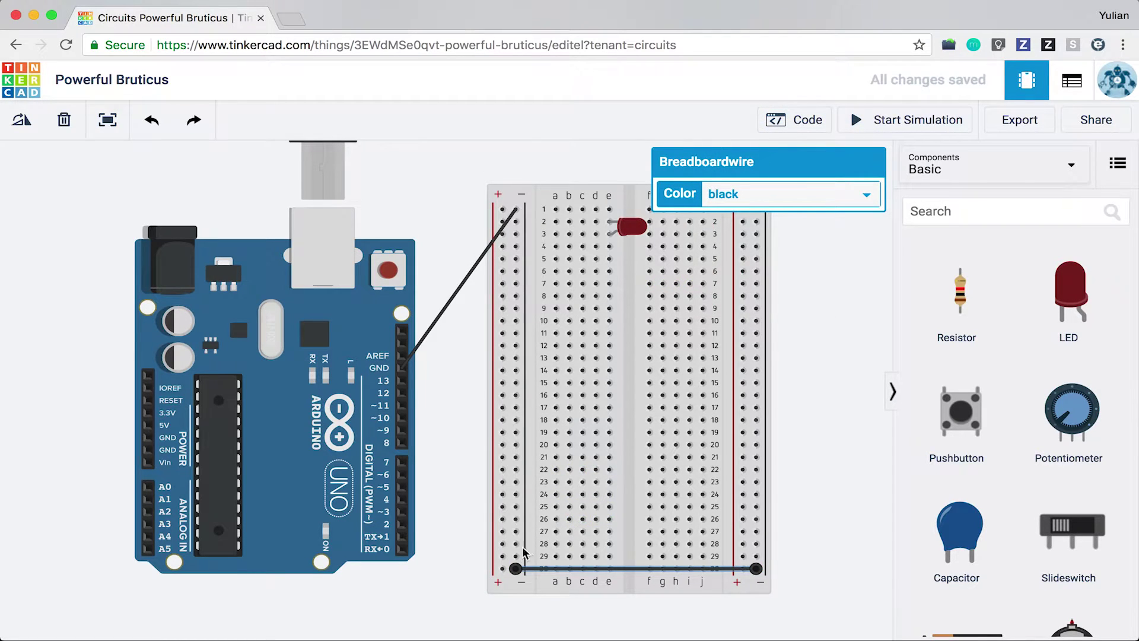
Connect the breadboard's two positive rails at row 29 with a wire and color it red
click(502, 556)
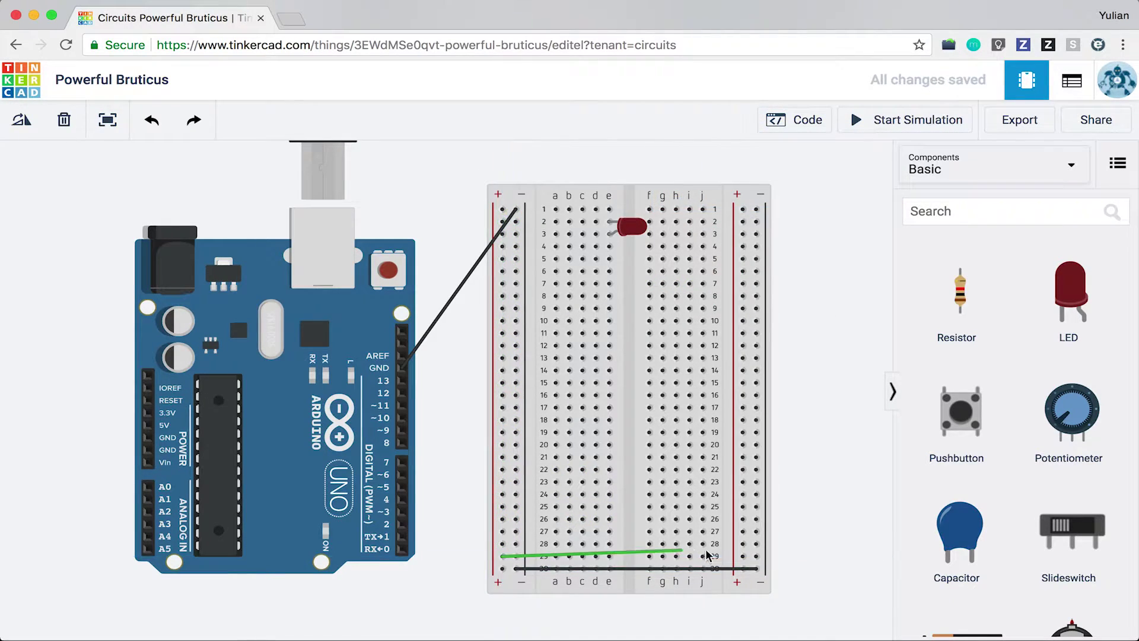
click(743, 557)
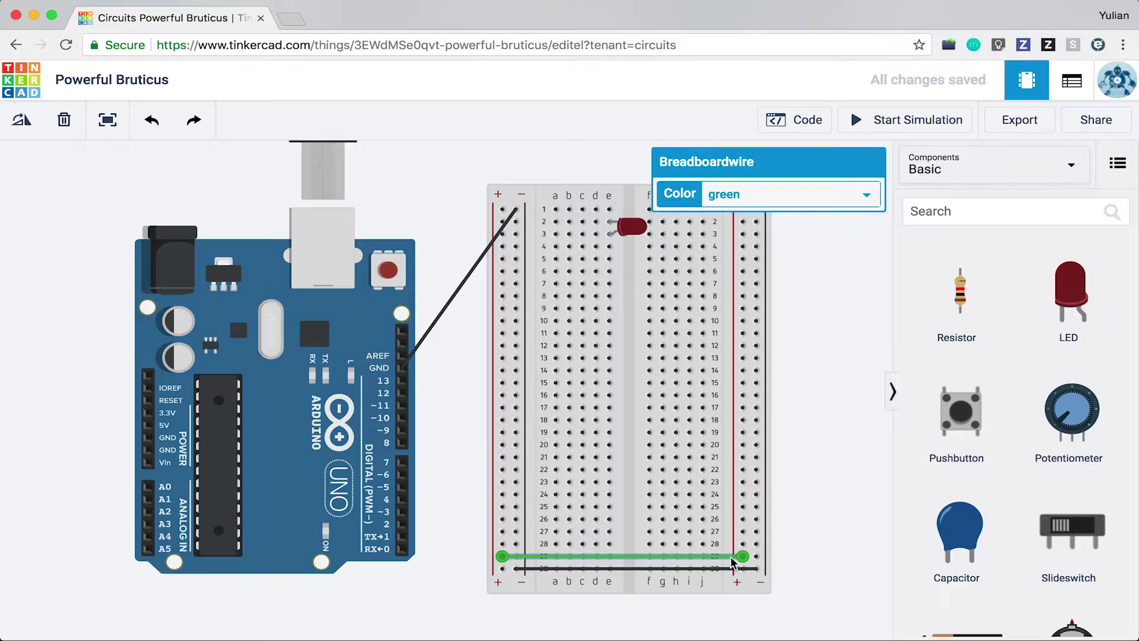
click(776, 194)
click(771, 146)
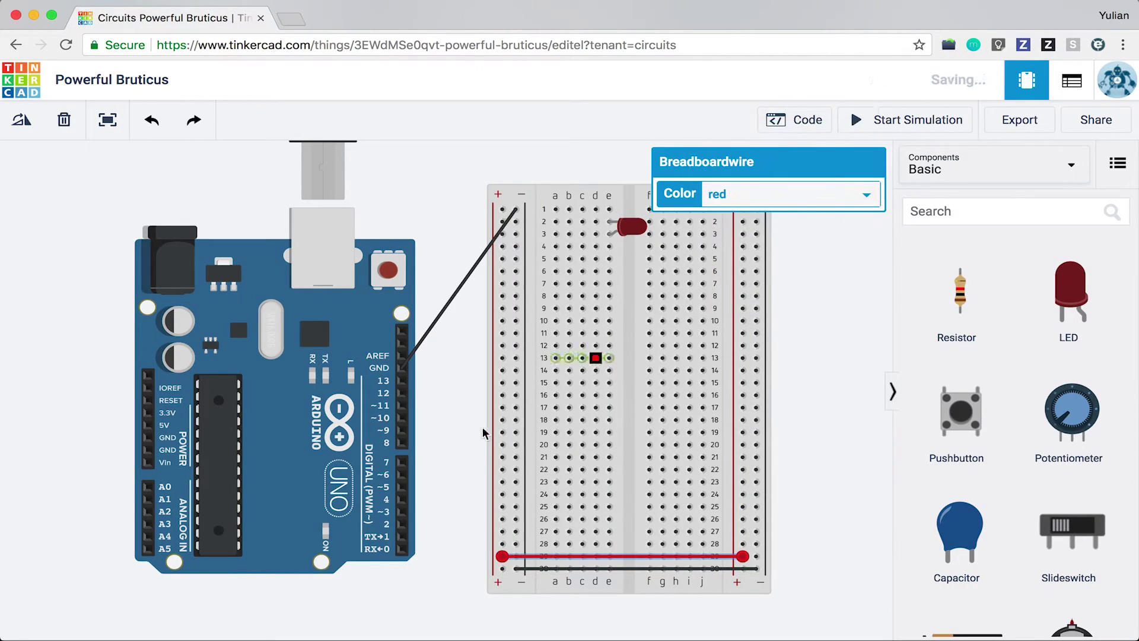
Place a resistor in breadboard holes c3 and c7, and wire the Arduino's pin 13 to hole b7 in green
click(466, 426)
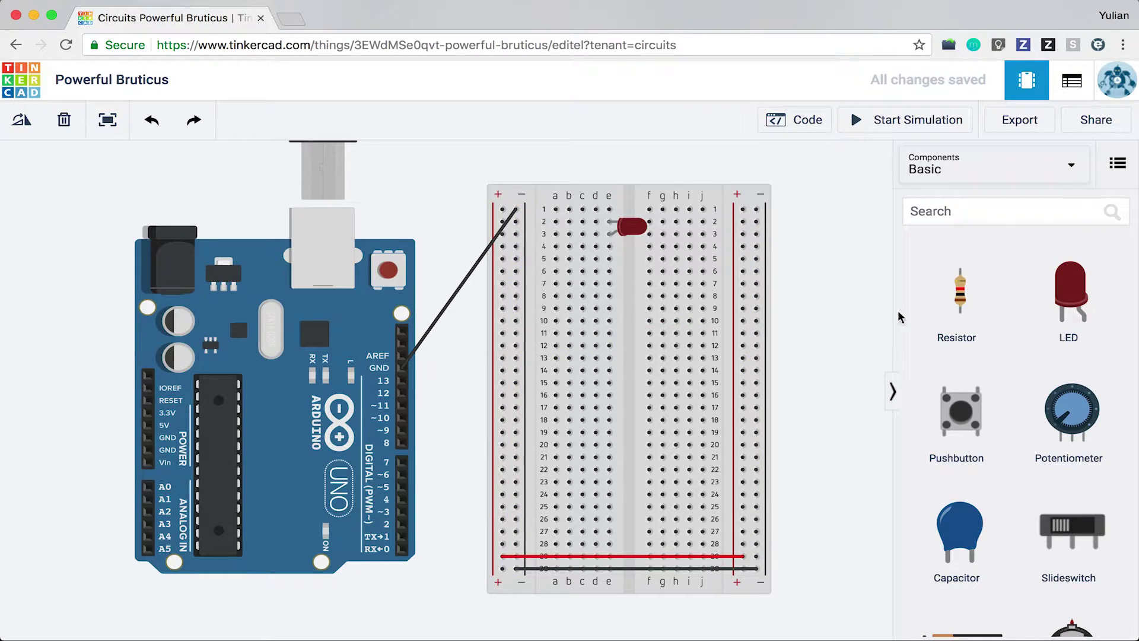
drag(960, 305, 584, 268)
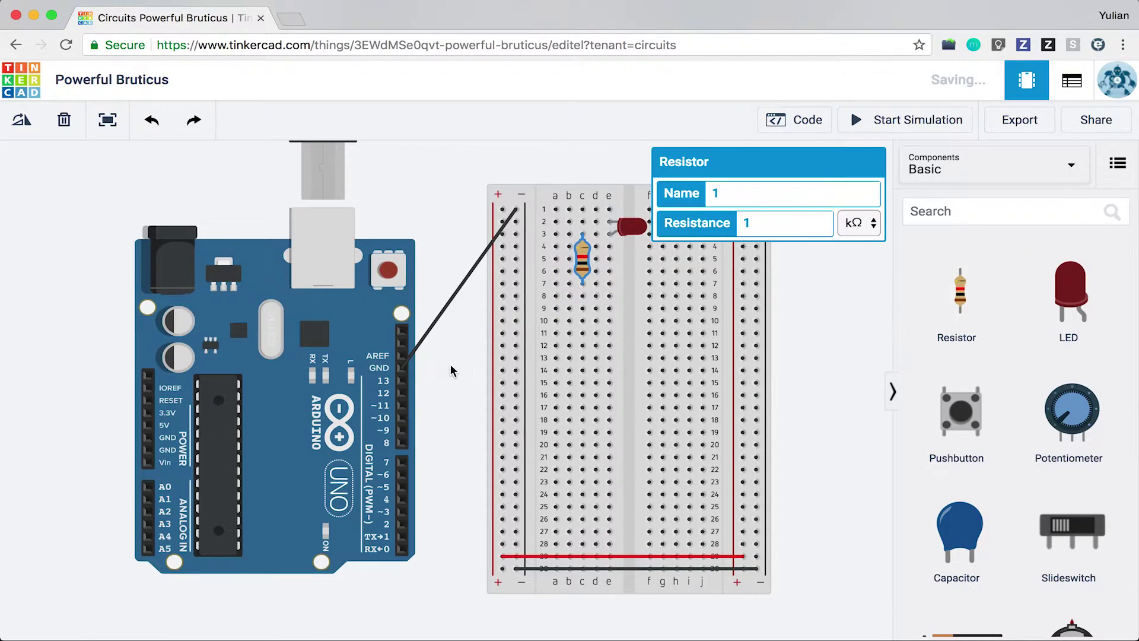
click(402, 380)
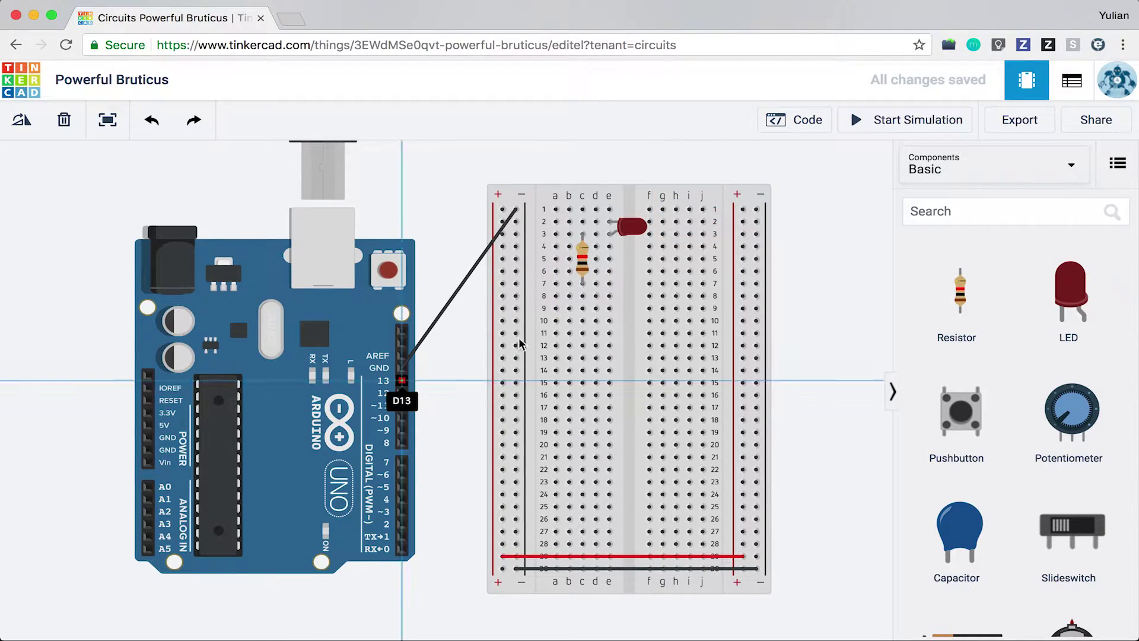
click(568, 283)
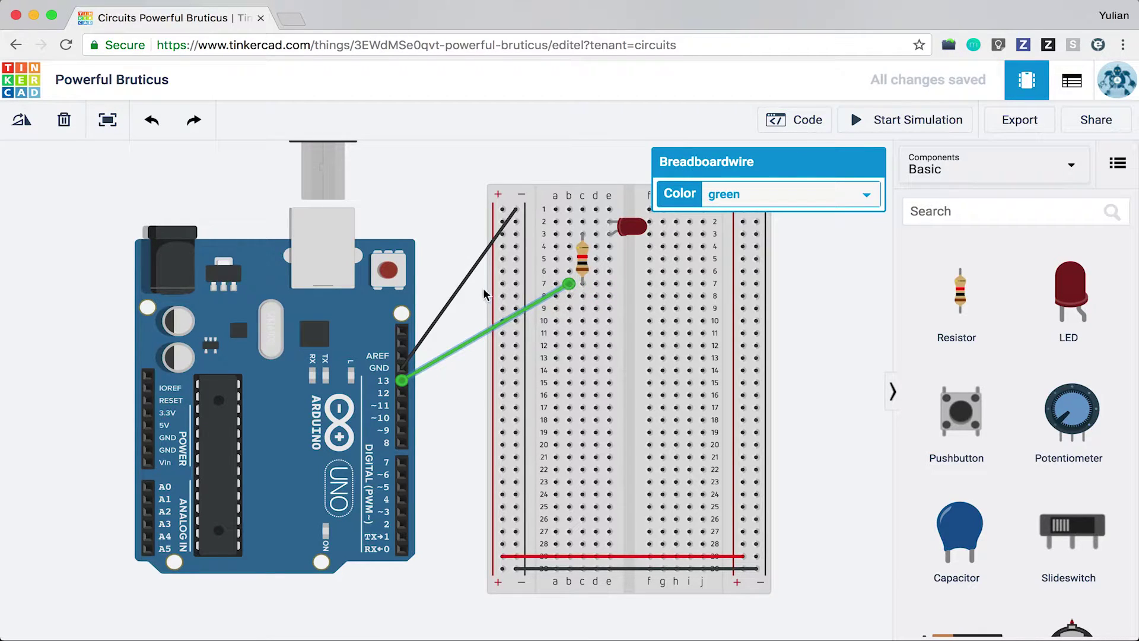
Wire breadboard hole c2 to row 2 of the nearest negative rail and color the wire black
click(584, 226)
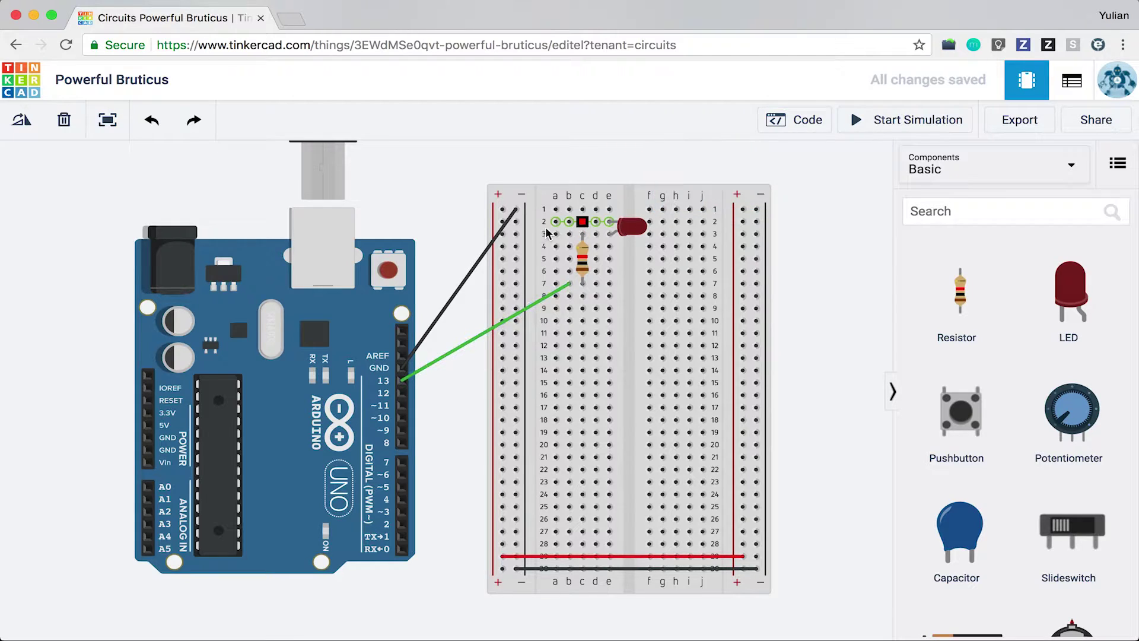
click(516, 222)
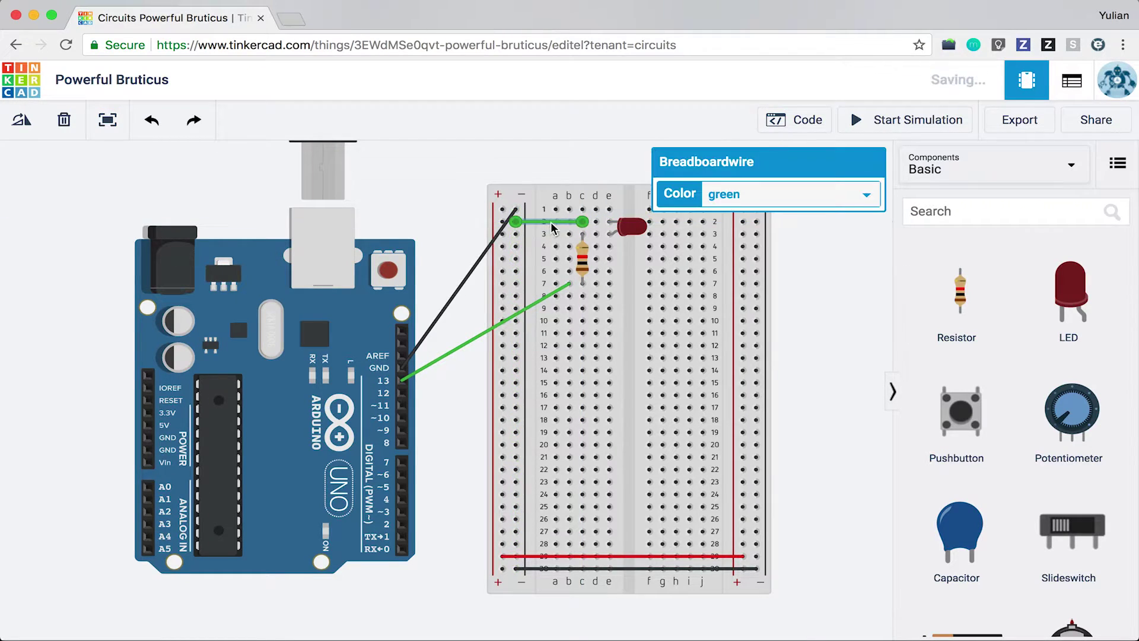
click(717, 205)
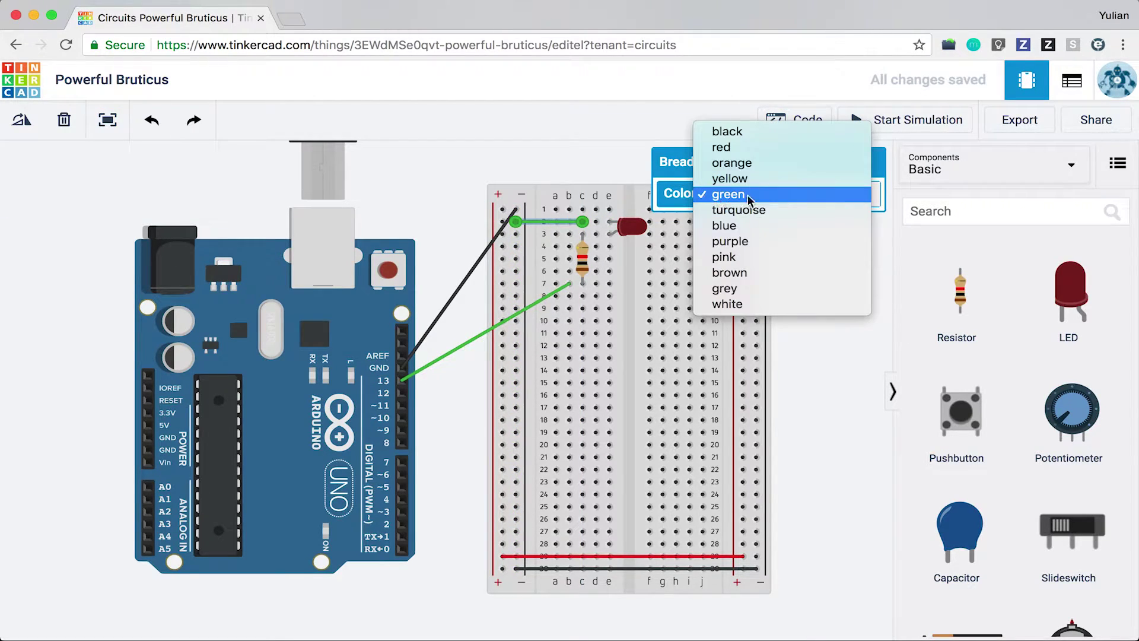
click(751, 131)
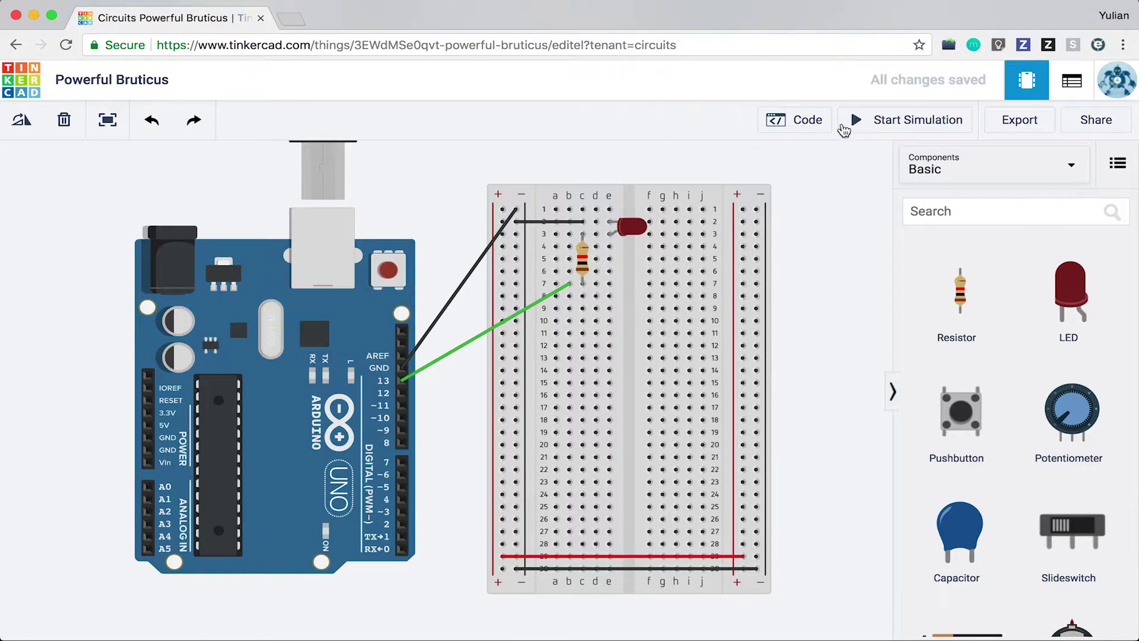
Show the Arduino's code and switch it from blocks to text, keeping the whole circuit in view beside it
click(809, 123)
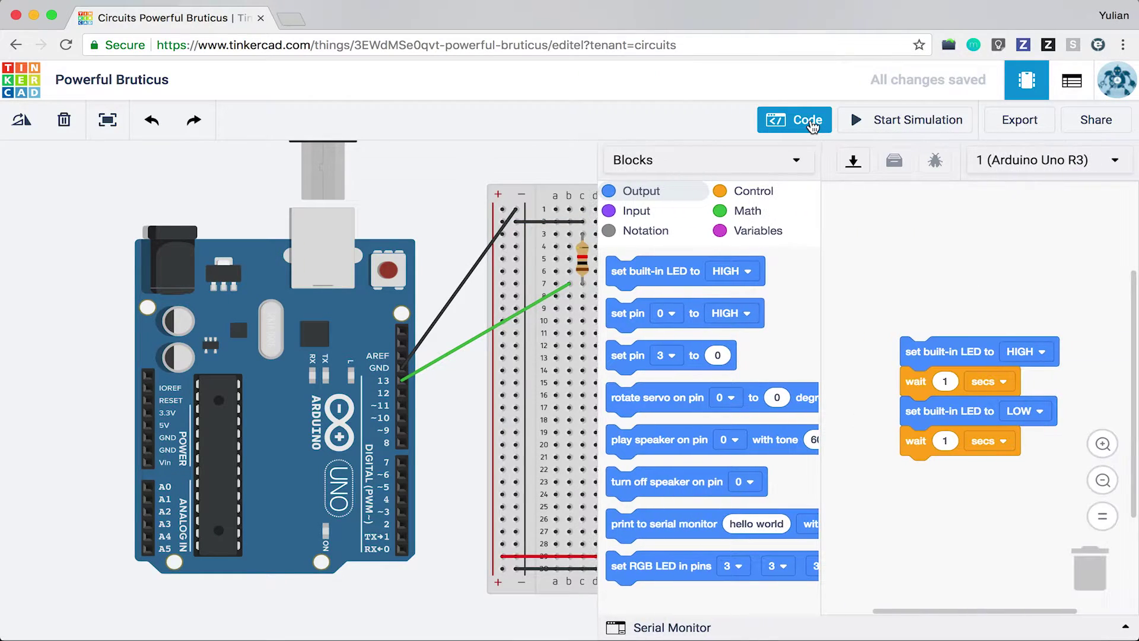
click(793, 161)
click(655, 236)
click(563, 241)
drag(395, 199, 264, 200)
scroll(264, 201, down, 4)
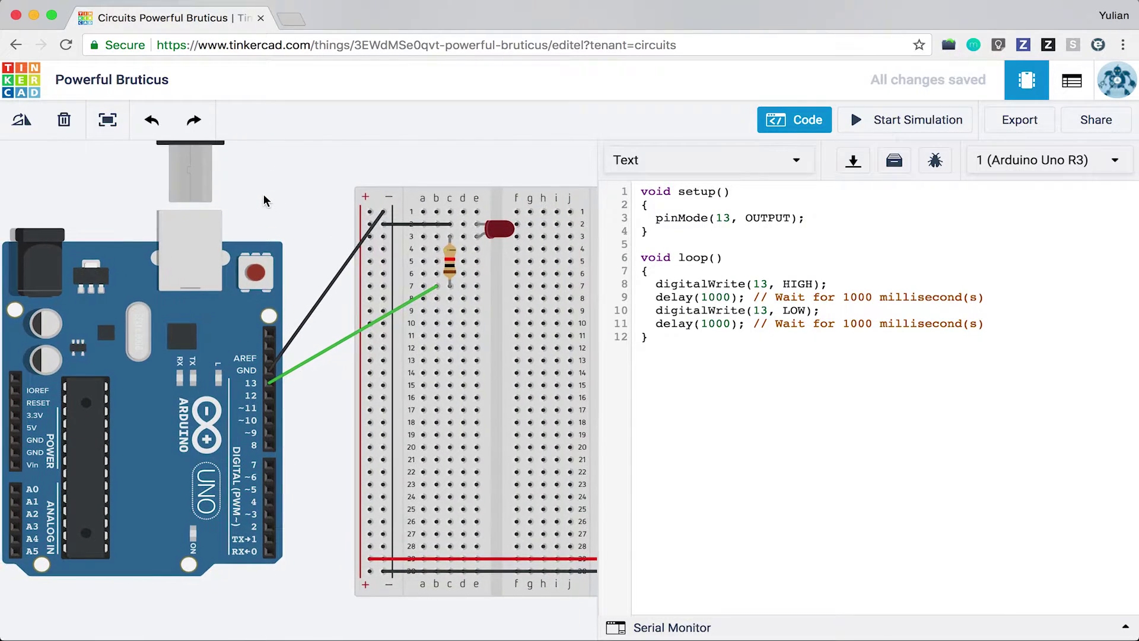
scroll(264, 201, up, 4)
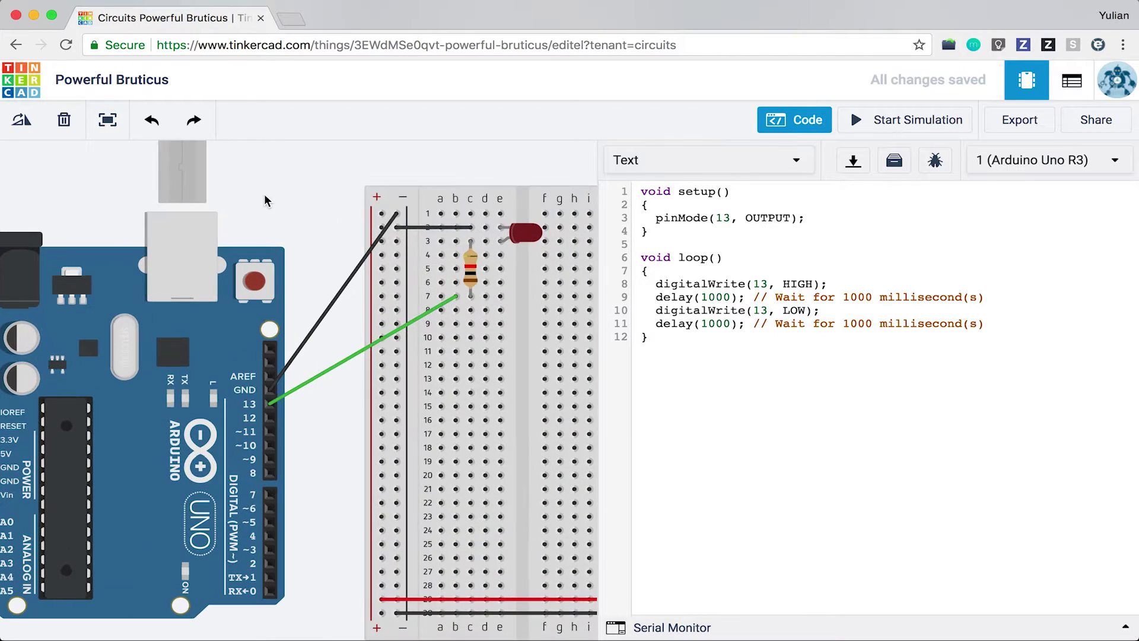
scroll(312, 191, down, 2)
drag(305, 196, 298, 222)
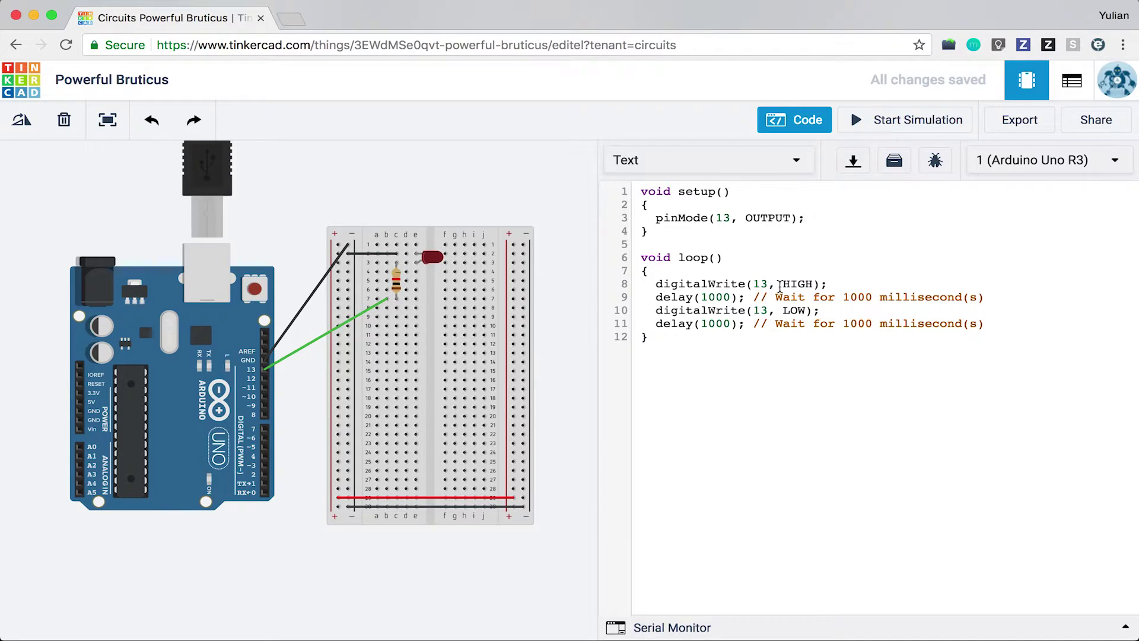
Examine the loop function's digitalWrite and delay lines that turn pin 13 on and off
drag(647, 259, 747, 386)
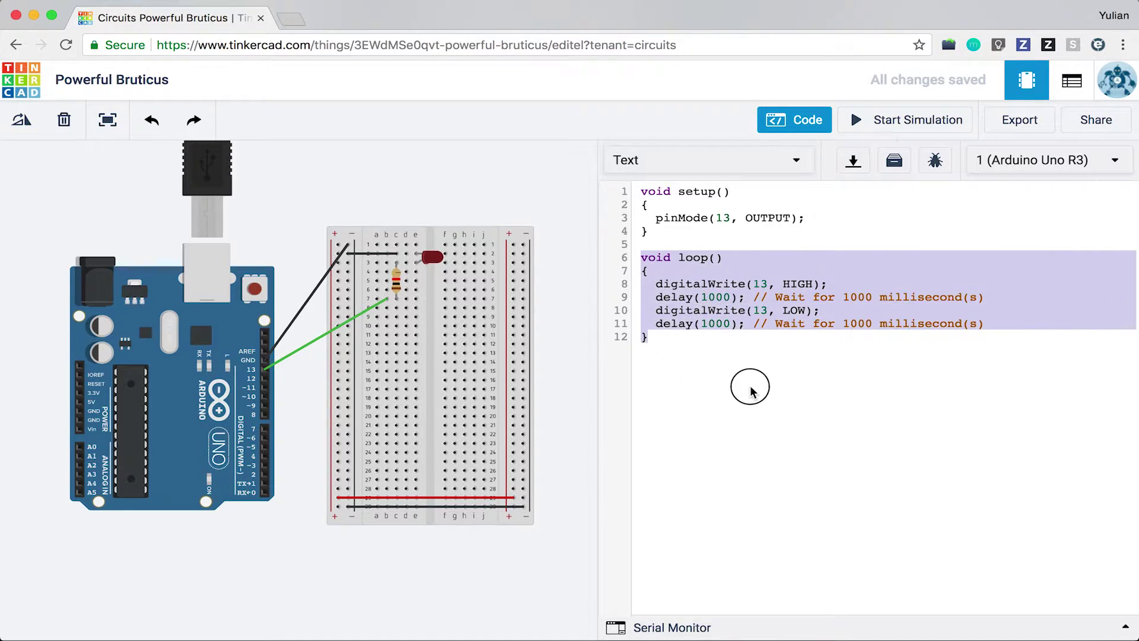
click(765, 285)
double_click(791, 285)
drag(827, 285, 780, 284)
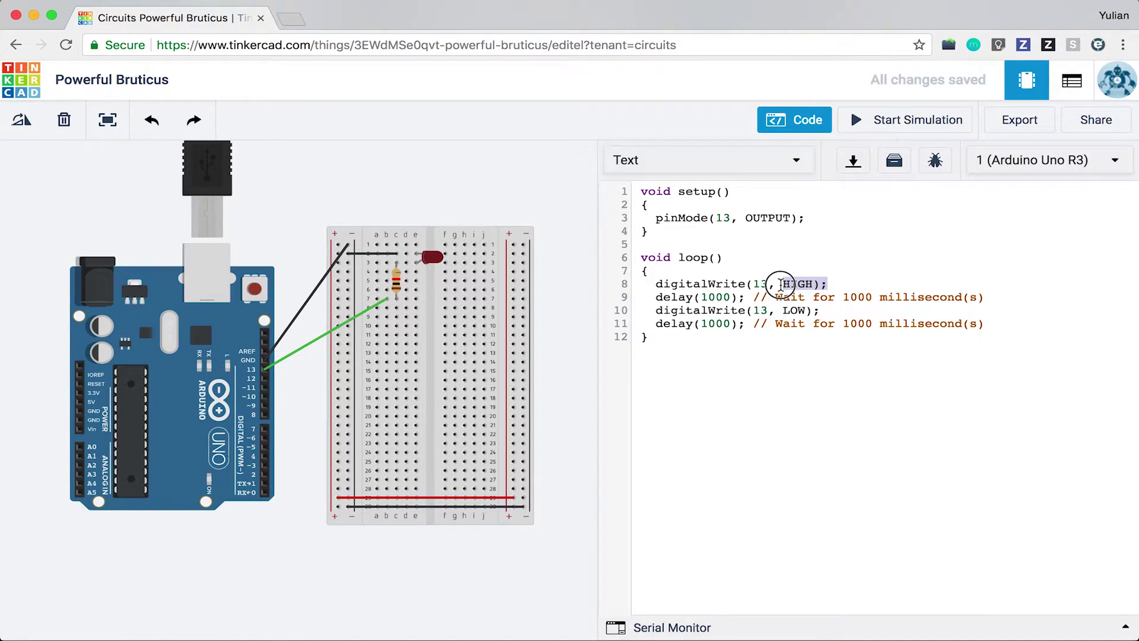
drag(656, 297, 736, 297)
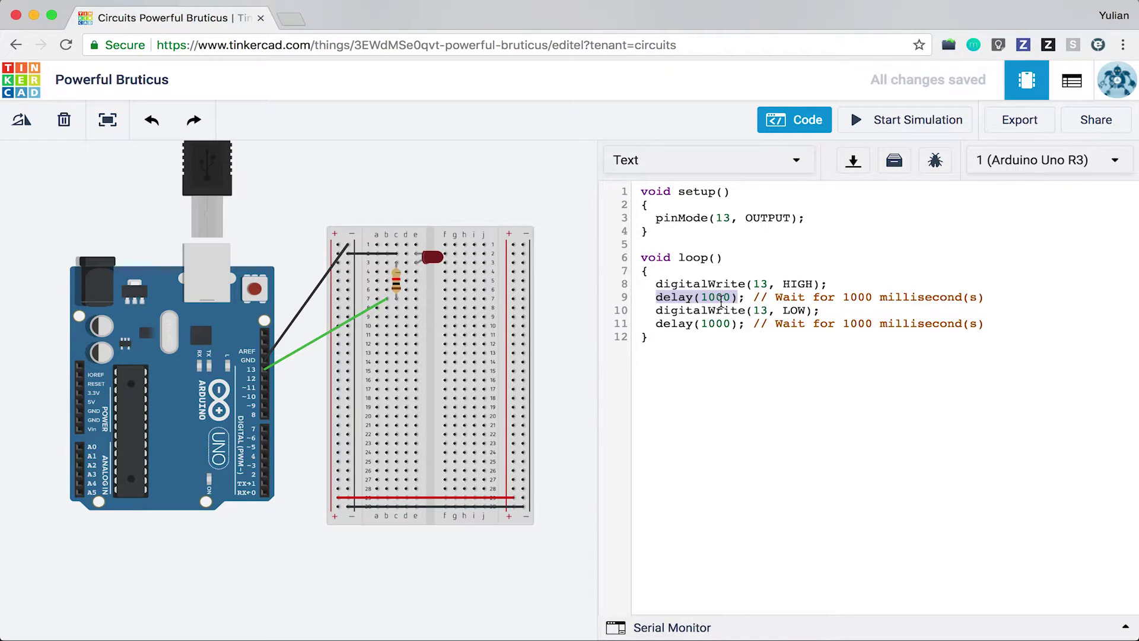
click(731, 300)
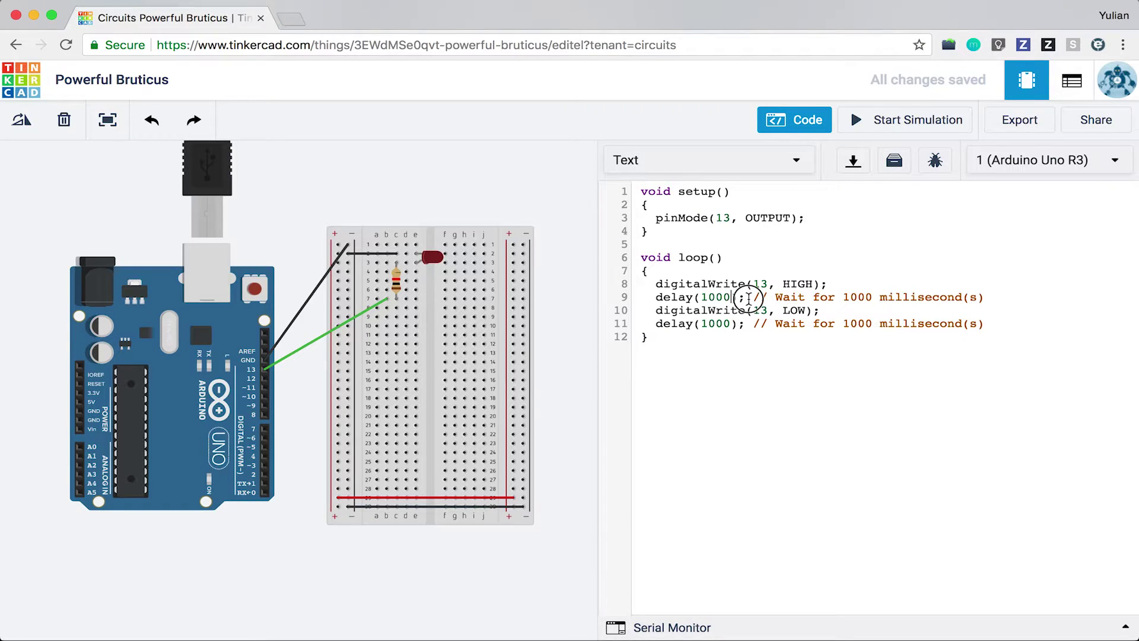
click(742, 300)
drag(655, 311, 738, 312)
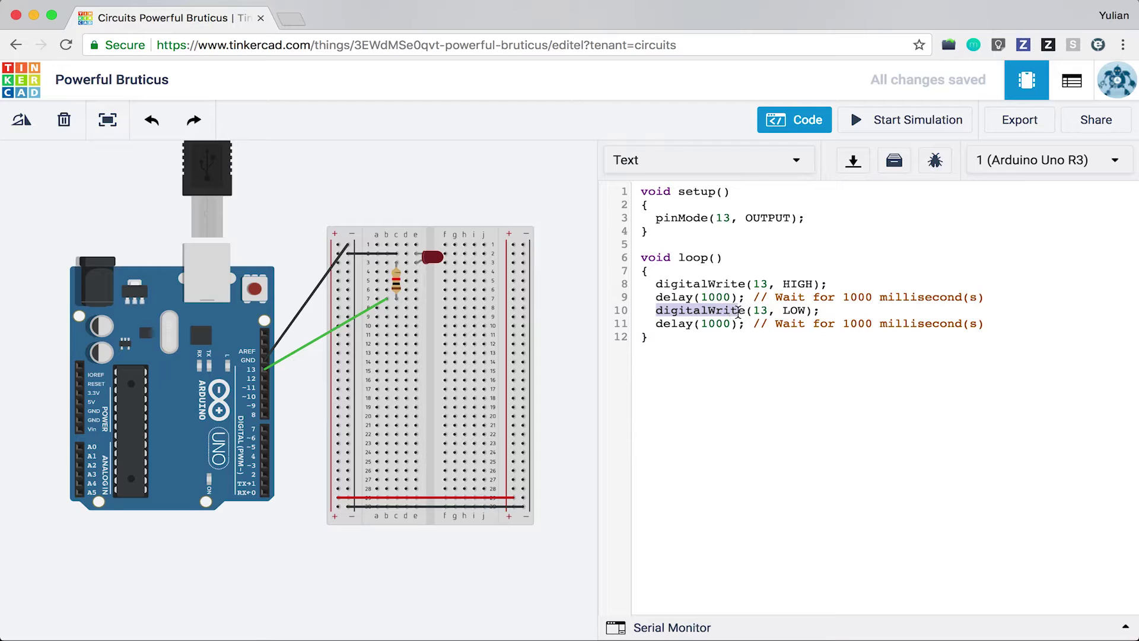
click(762, 310)
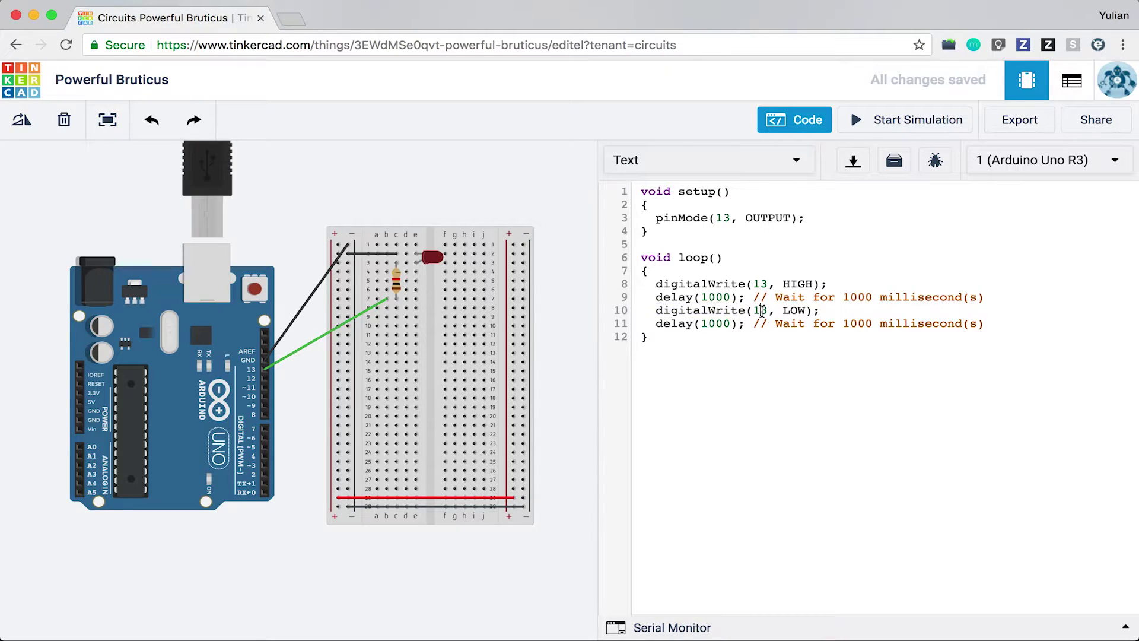
drag(781, 311, 807, 313)
drag(655, 324, 745, 324)
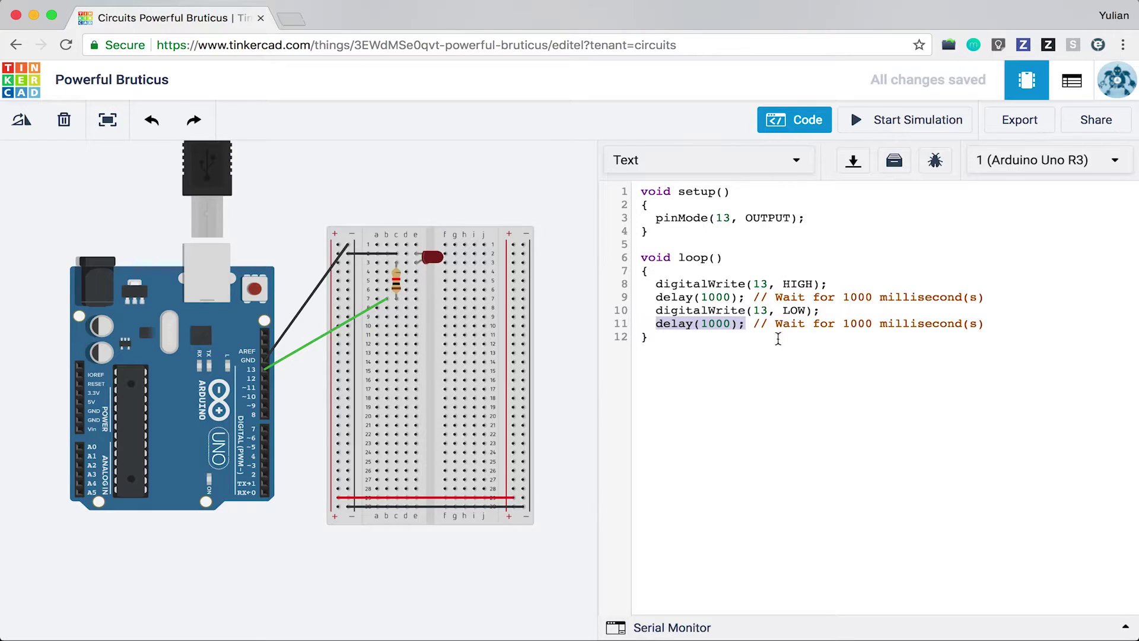
click(699, 344)
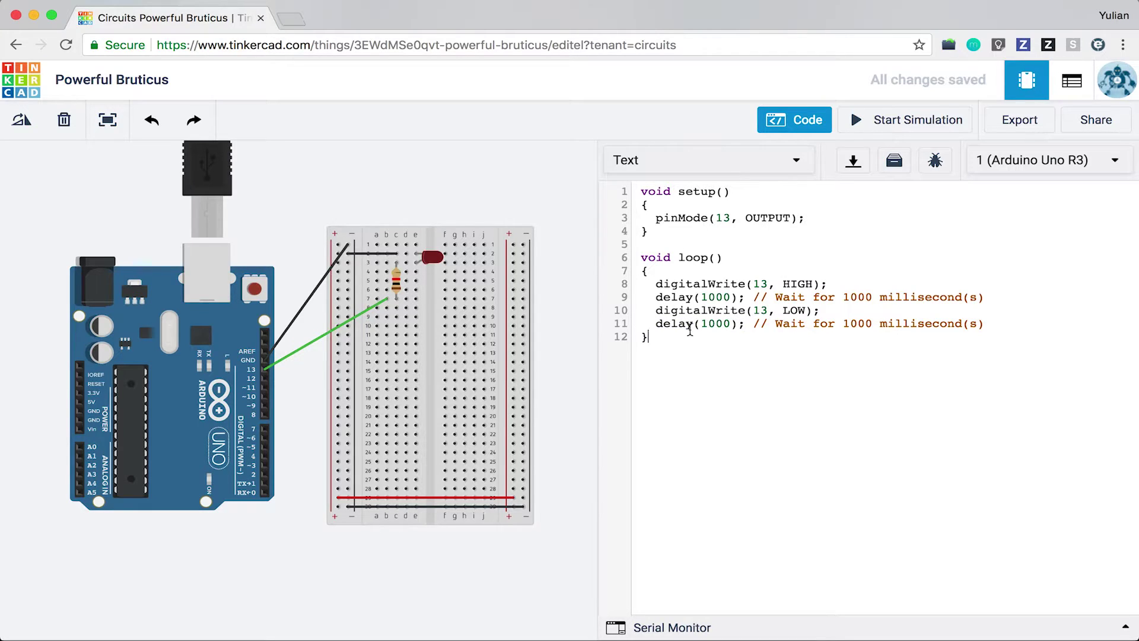
drag(654, 285, 832, 284)
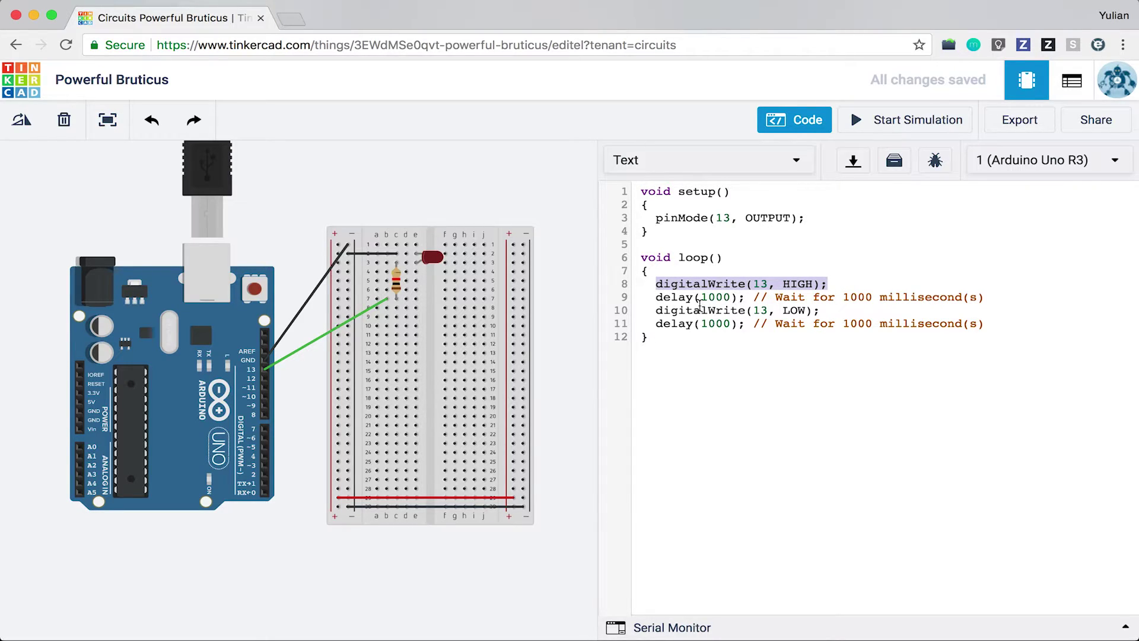
Run the simulation to check the LED's behavior, and stop it after several seconds
click(915, 121)
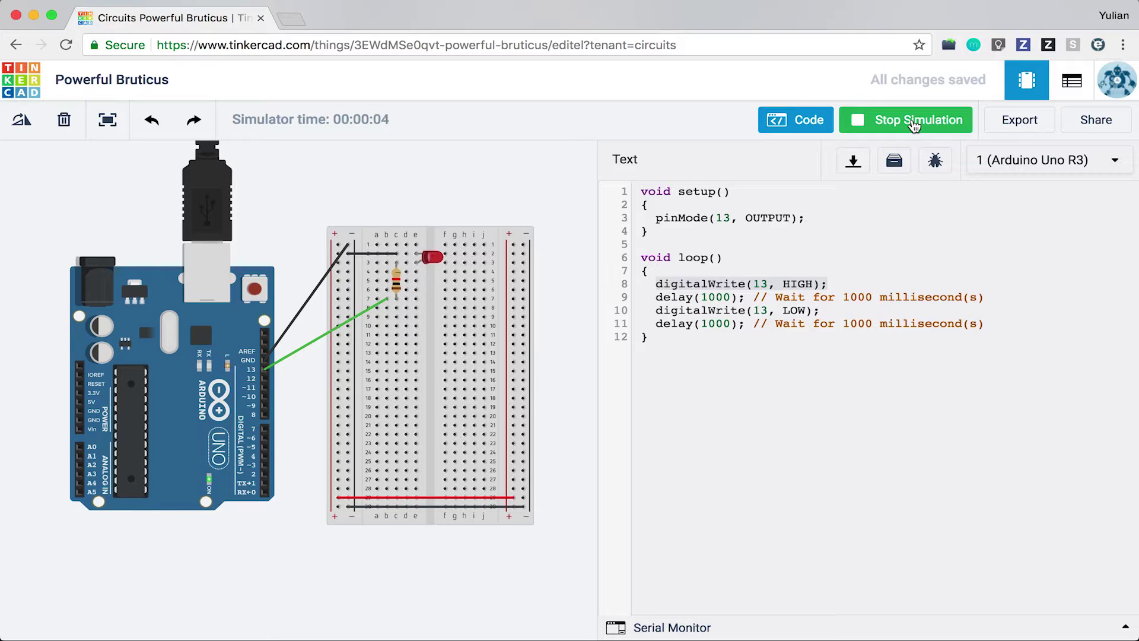
click(914, 120)
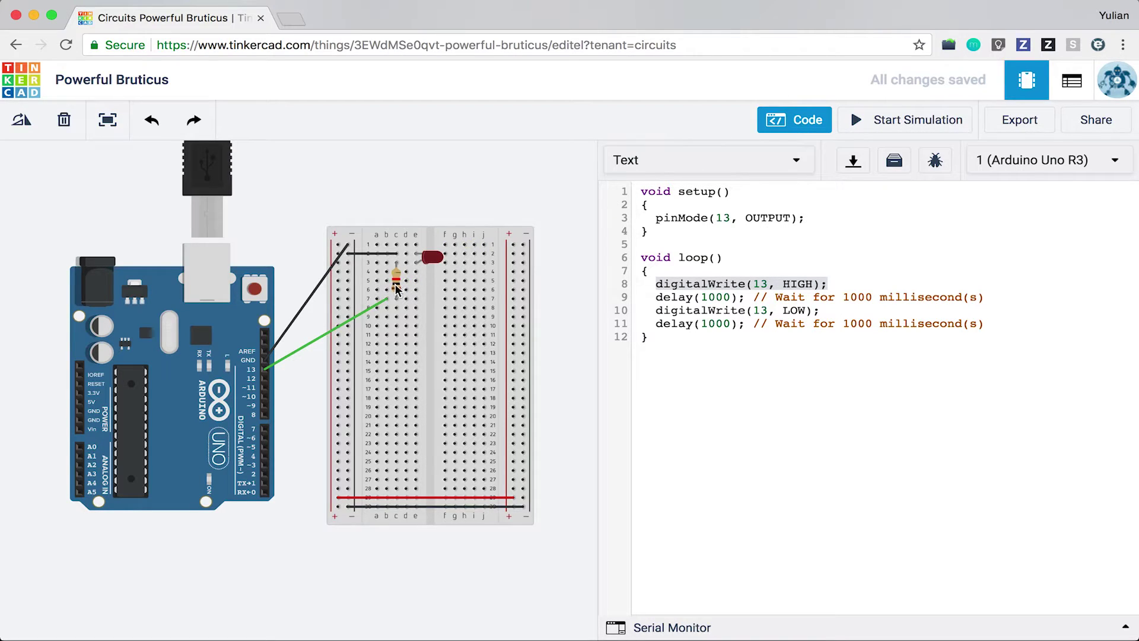
Hide the code, duplicate the LED and resistor together, and place the copies with the LED in e14 and e15 and the resistor in c15 and c19
click(397, 290)
click(435, 261)
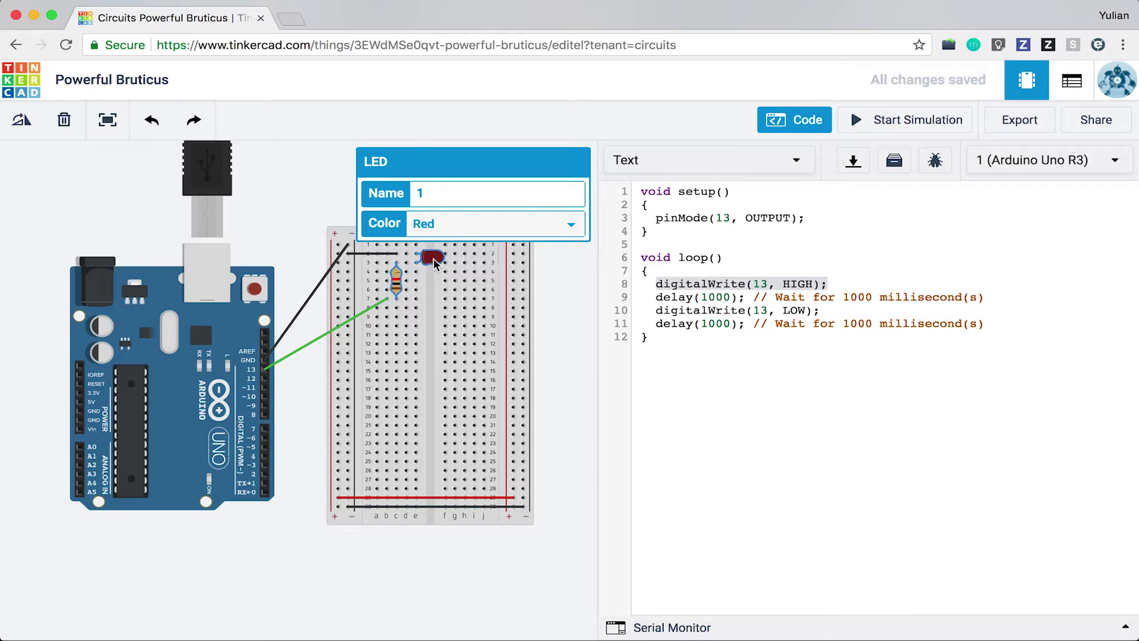
click(795, 120)
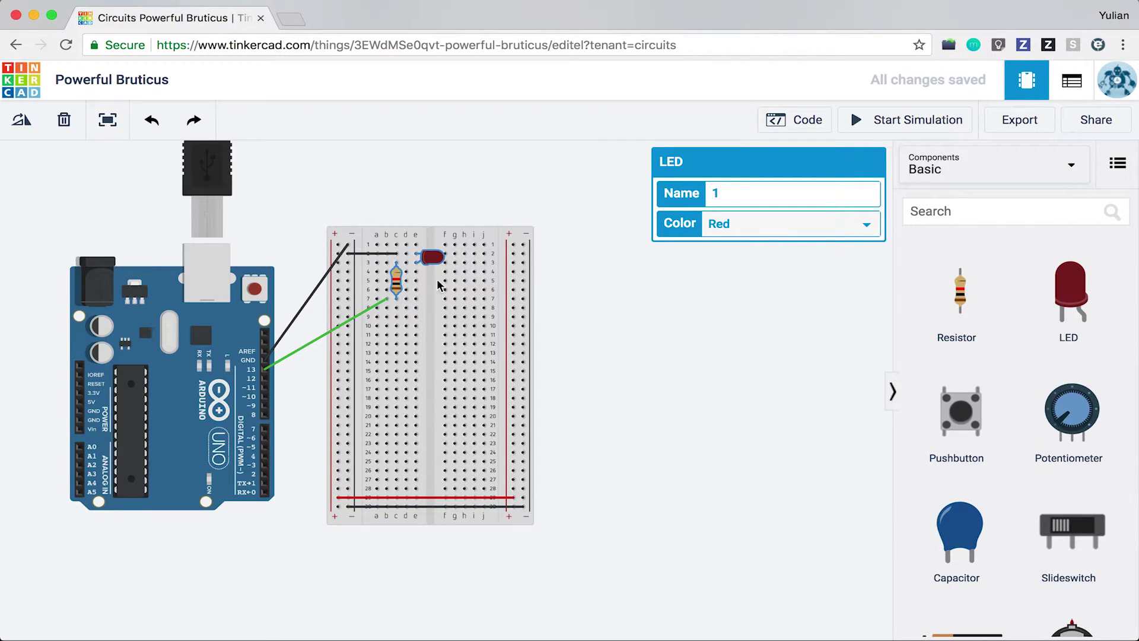
click(567, 294)
click(430, 257)
click(398, 289)
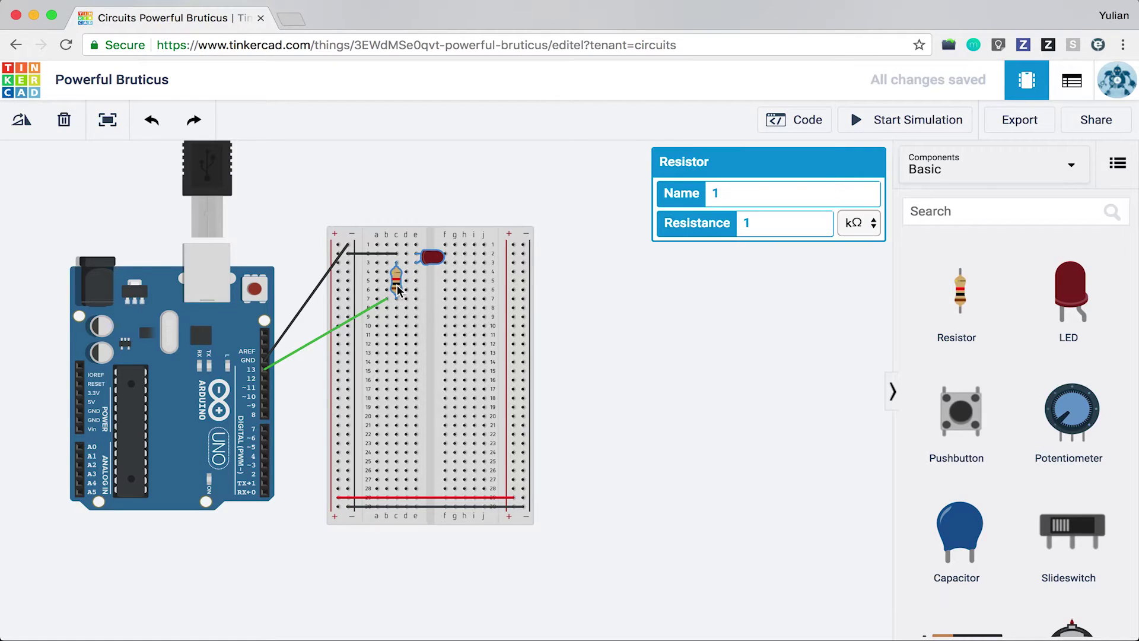
key(ctrl+d)
drag(422, 318, 407, 378)
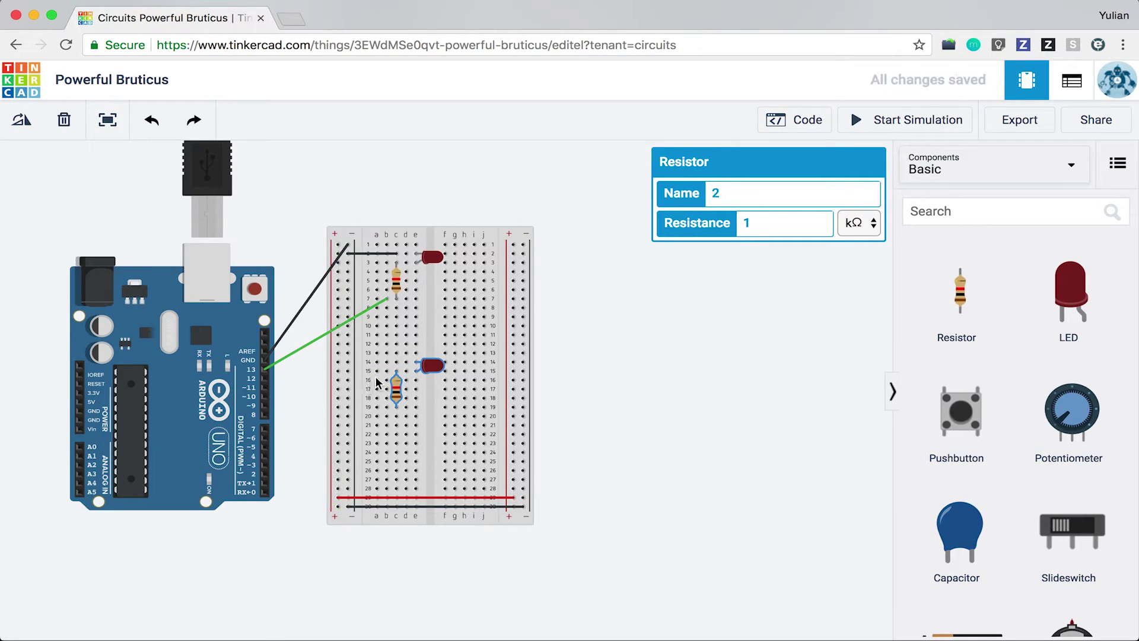
Wire breadboard hole c14 to row 14 of the nearest negative rail and color the wire black
click(396, 363)
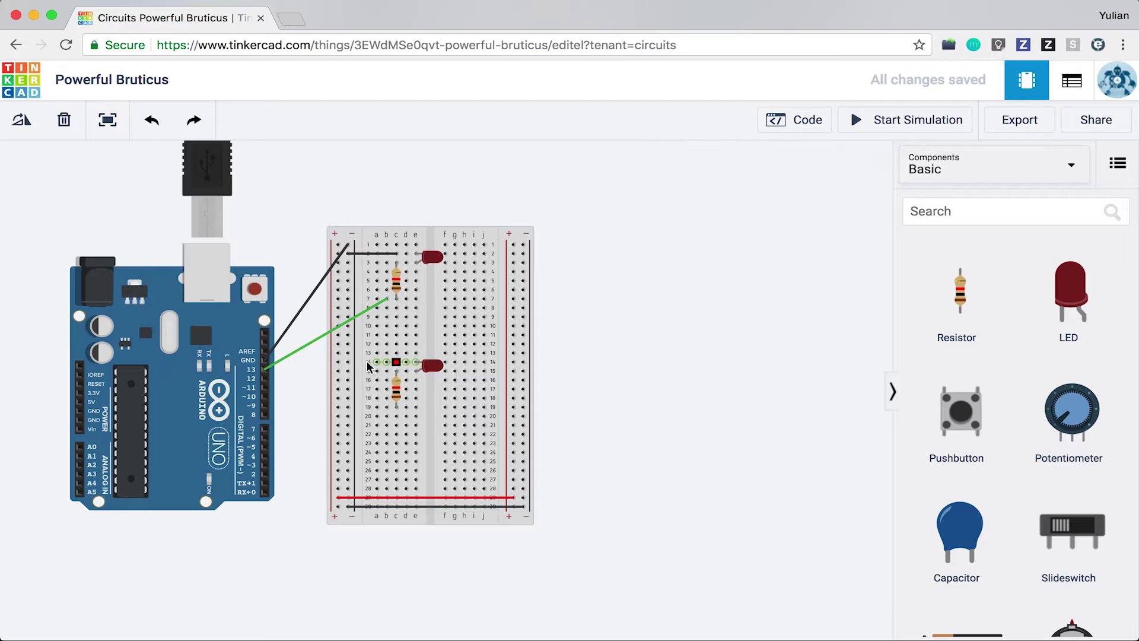
click(349, 363)
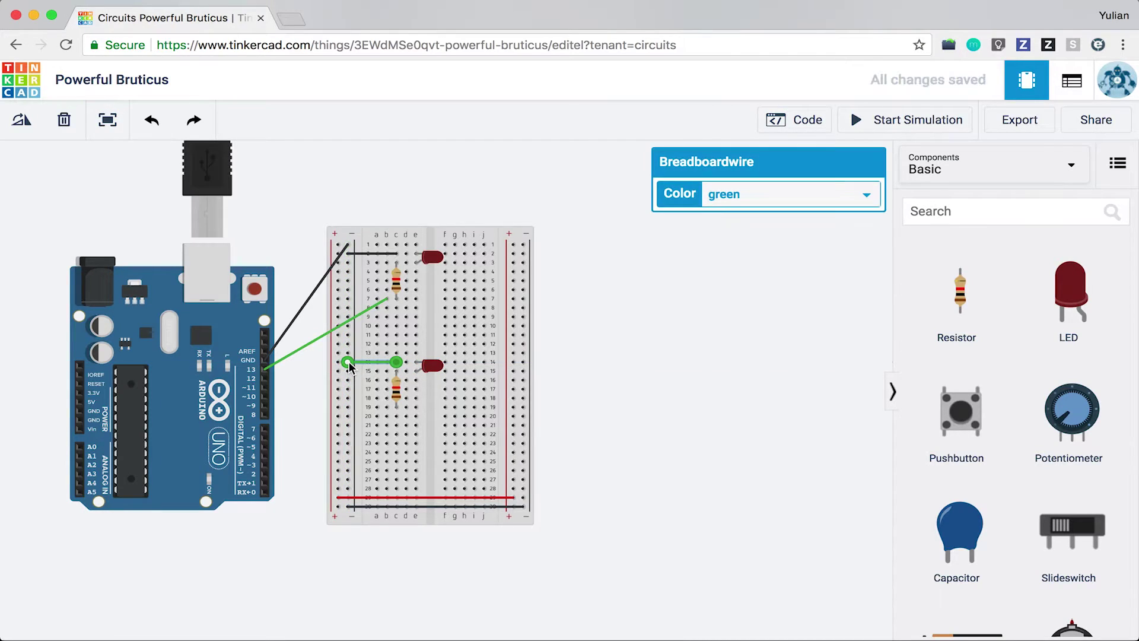
click(745, 200)
click(752, 131)
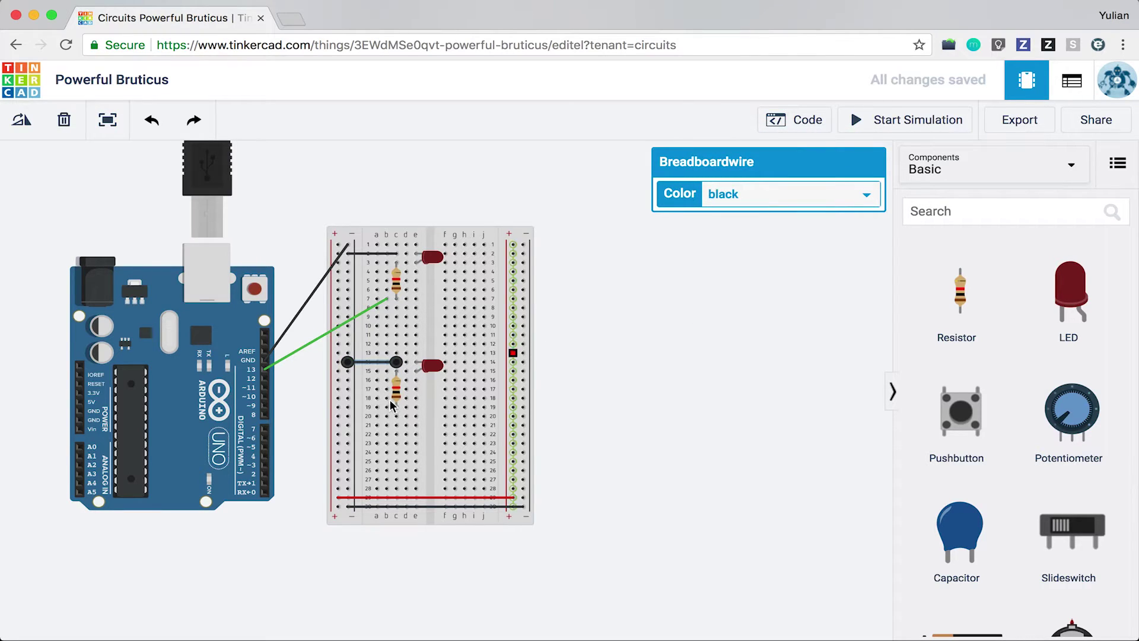
click(313, 422)
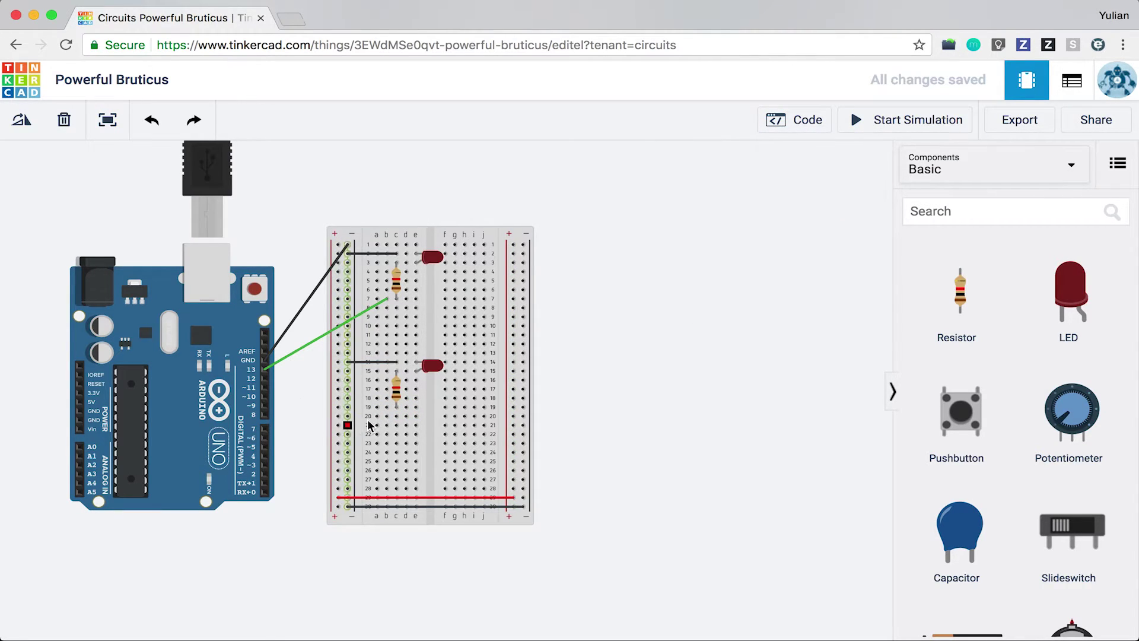
Wire breadboard hole b19 beside the second resistor to the Arduino's pin 12, keeping the wire green
click(387, 408)
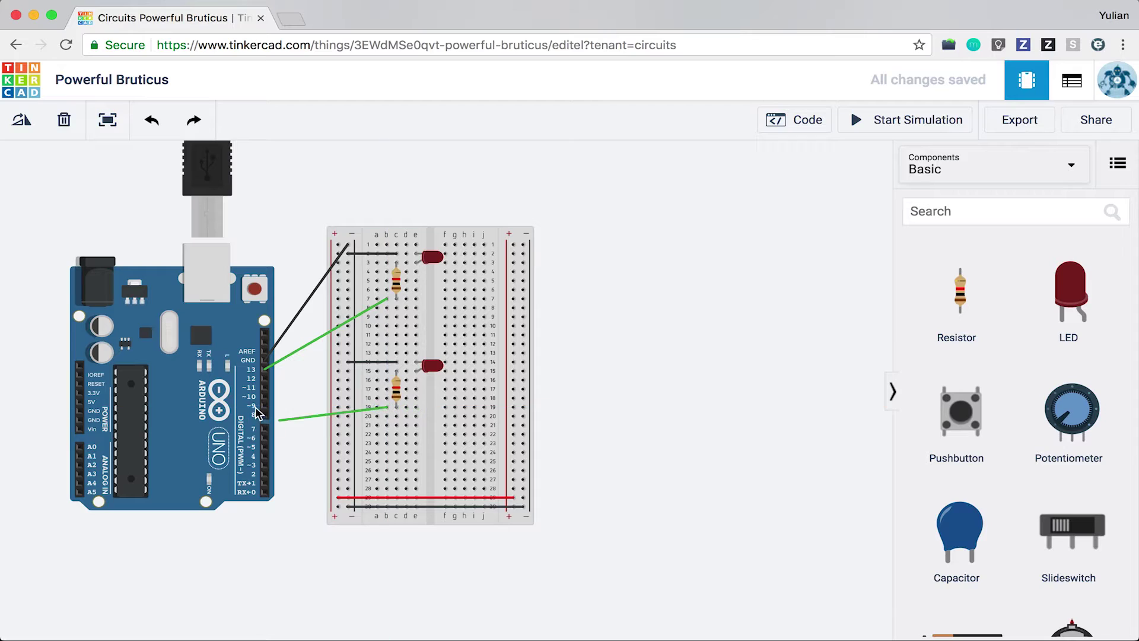
click(265, 380)
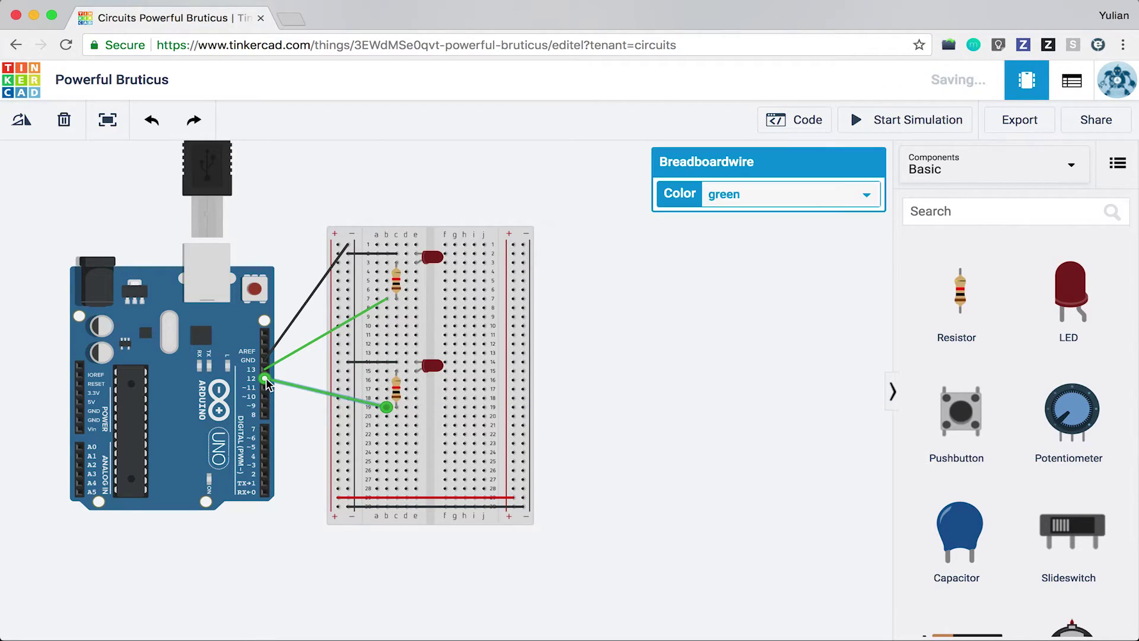
click(623, 390)
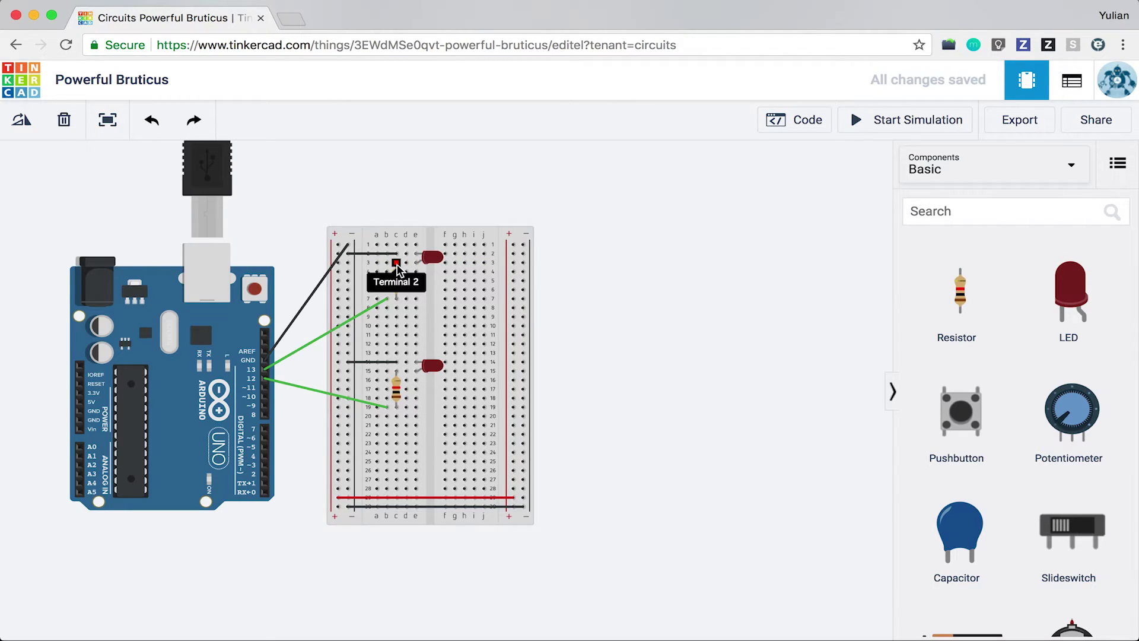
drag(396, 266, 389, 270)
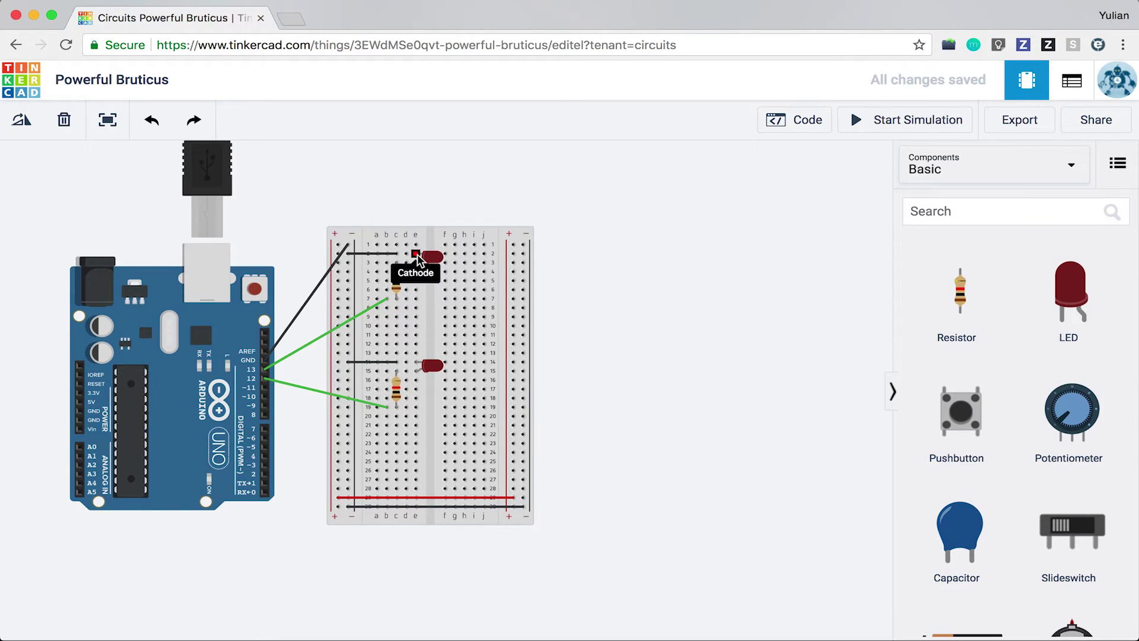
drag(416, 259, 398, 257)
click(399, 258)
click(351, 254)
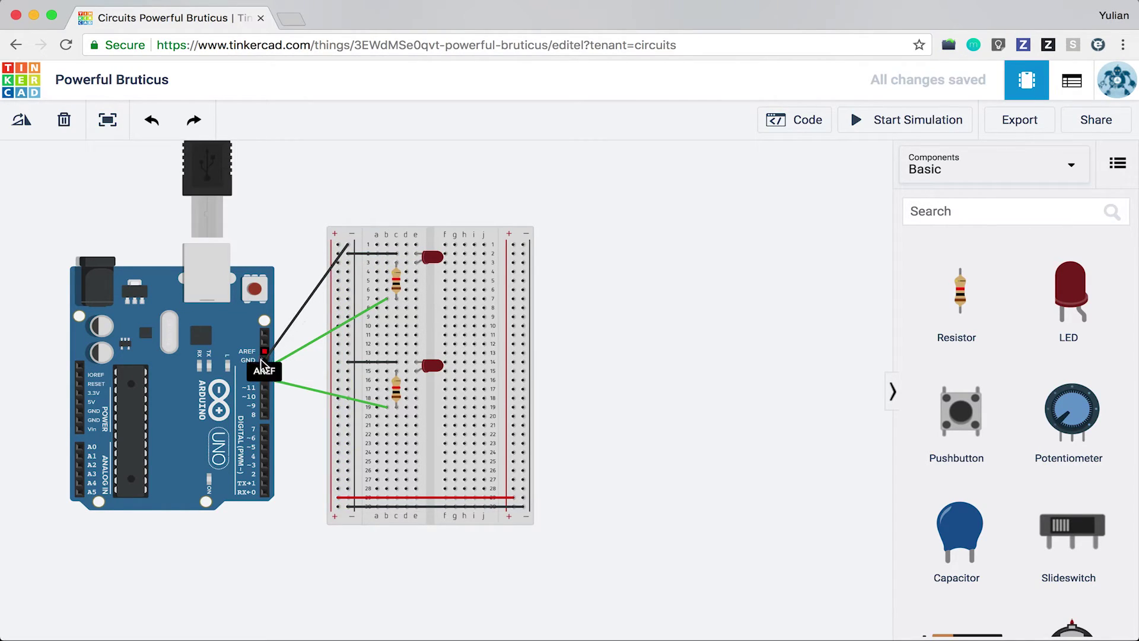
drag(339, 255, 348, 246)
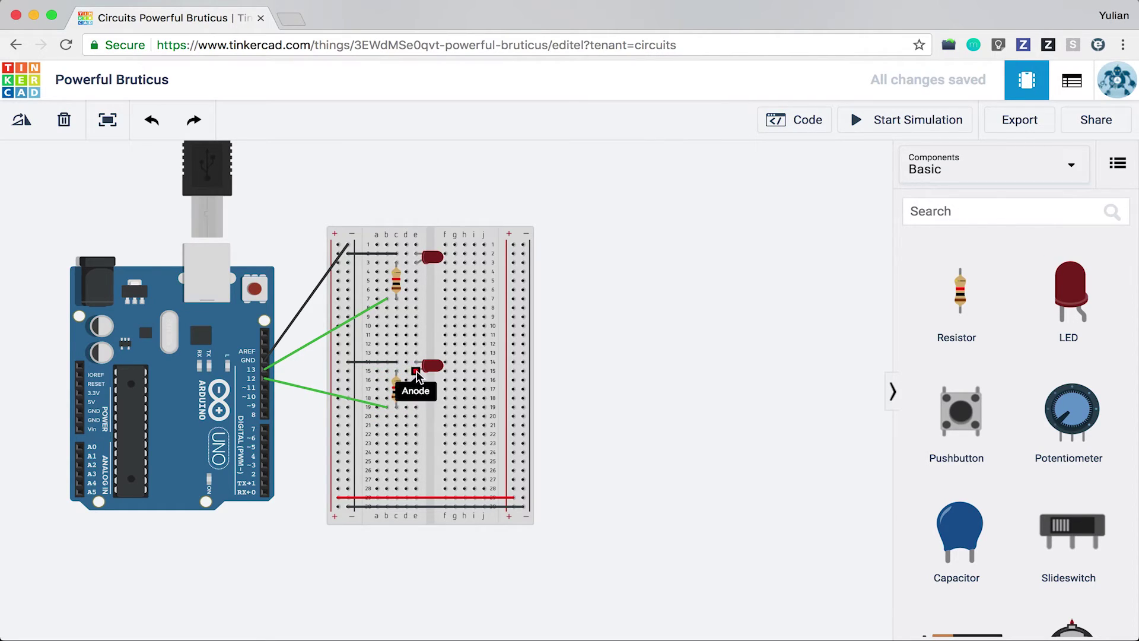
click(415, 372)
click(347, 363)
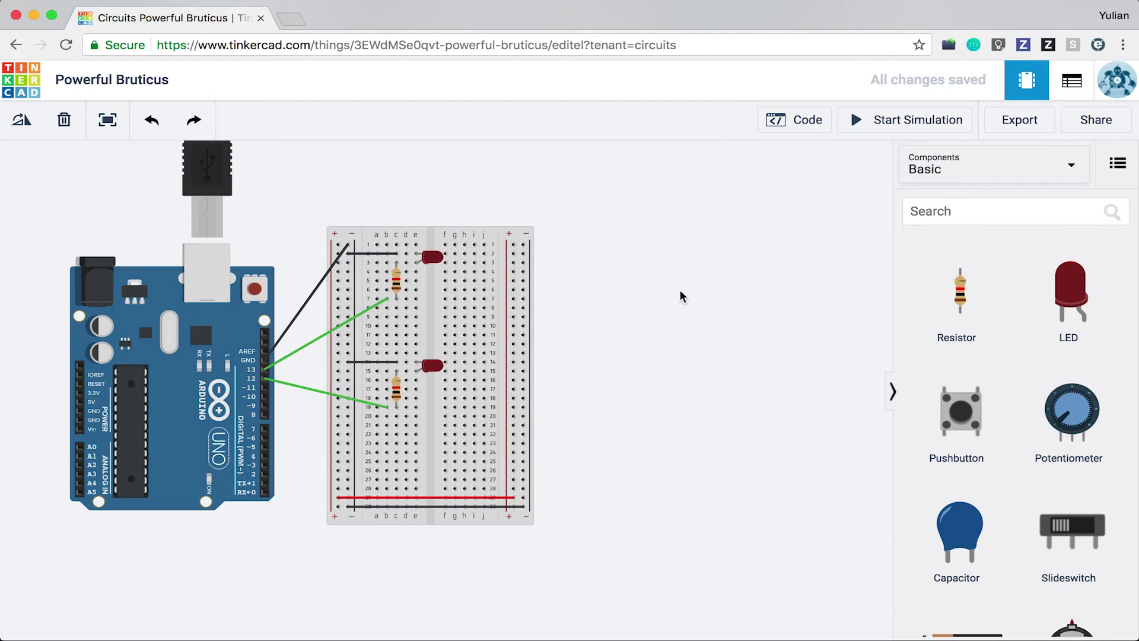
Run the simulation of the two-LED circuit for about ten seconds to check both LEDs, and stop it
click(890, 122)
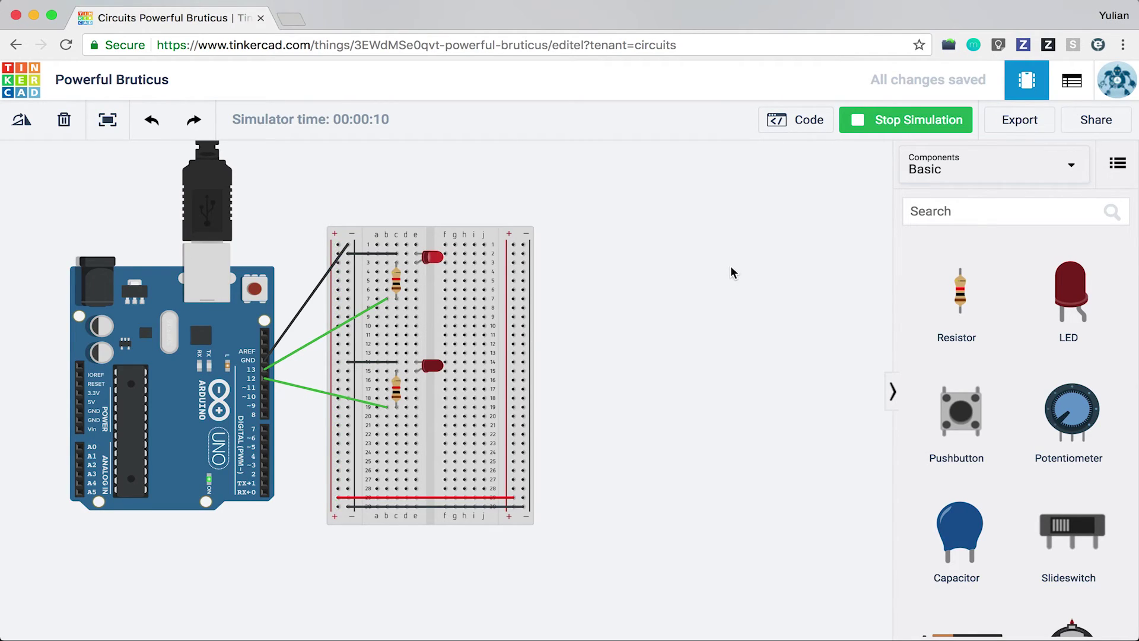
click(899, 125)
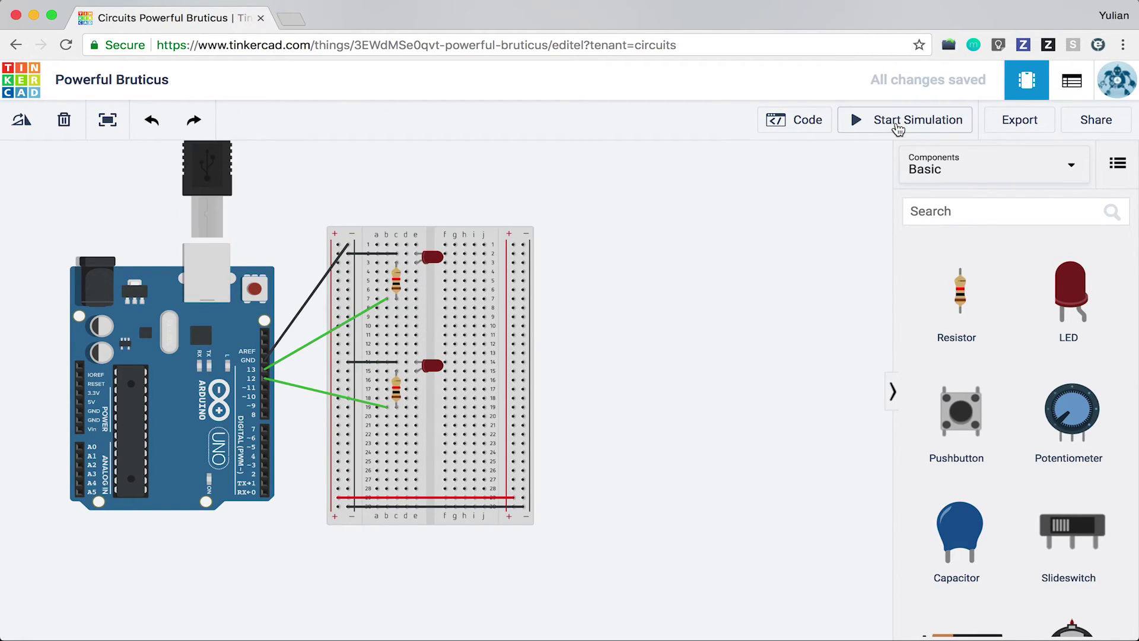
Show the Arduino code and duplicate the digitalWrite(13, HIGH); line directly below itself in loop()
click(800, 130)
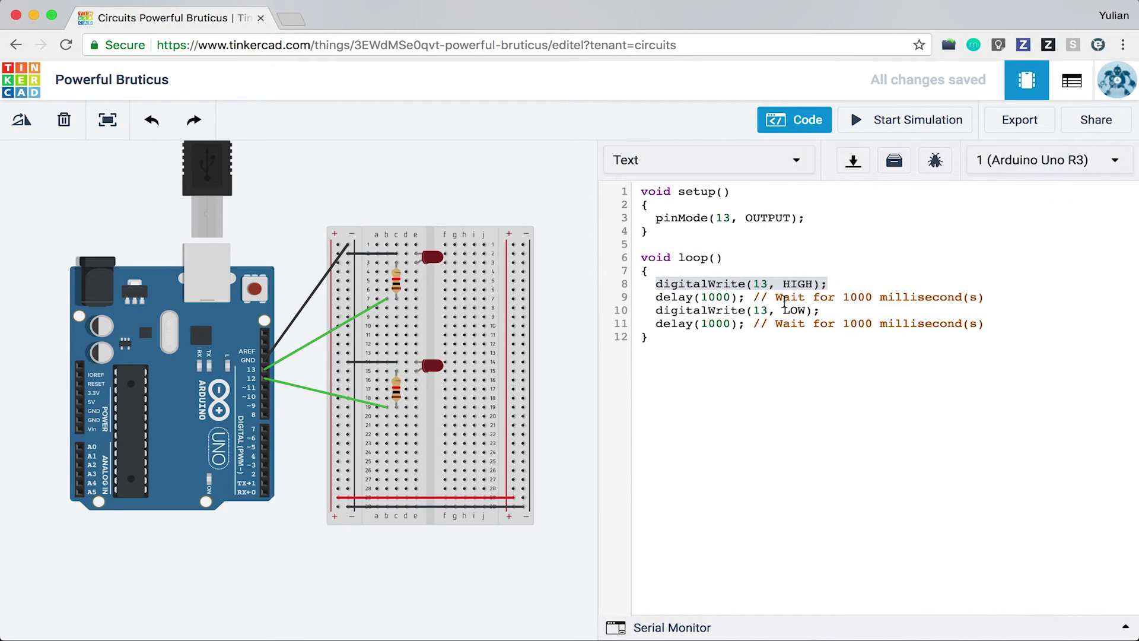
click(855, 285)
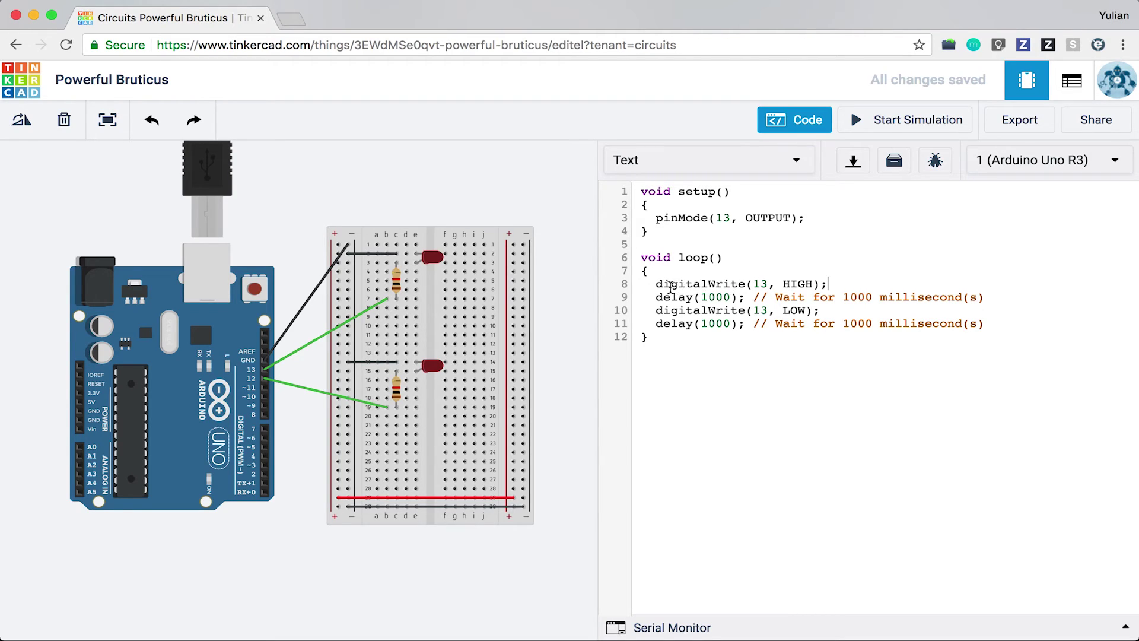
drag(658, 287, 825, 284)
key(ctrl+c)
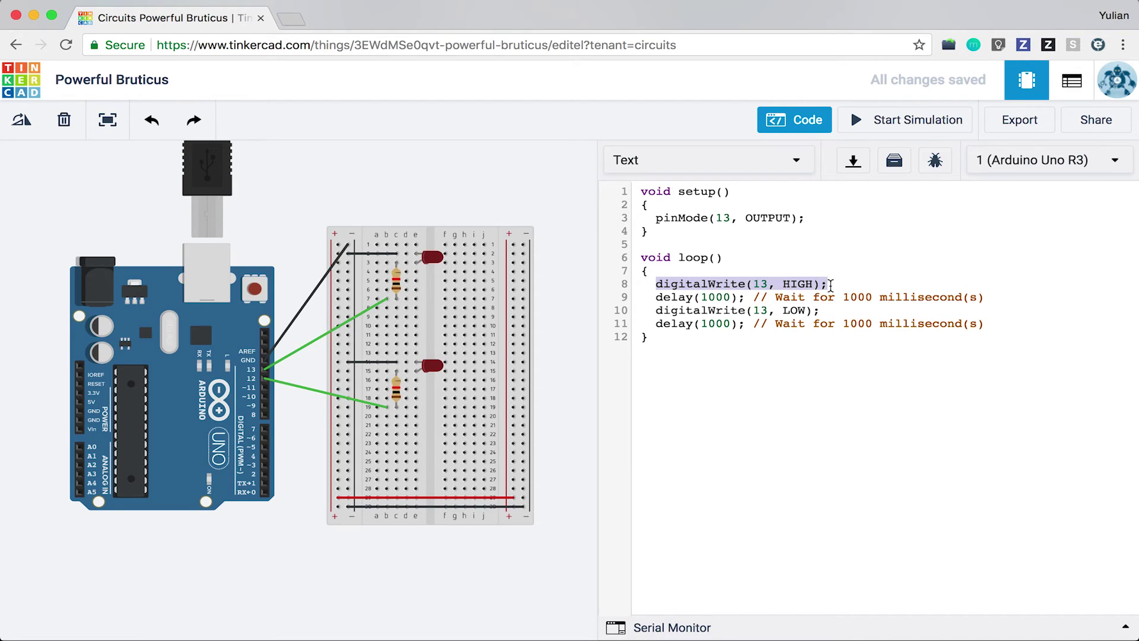
click(851, 287)
key(Return)
key(ctrl+v)
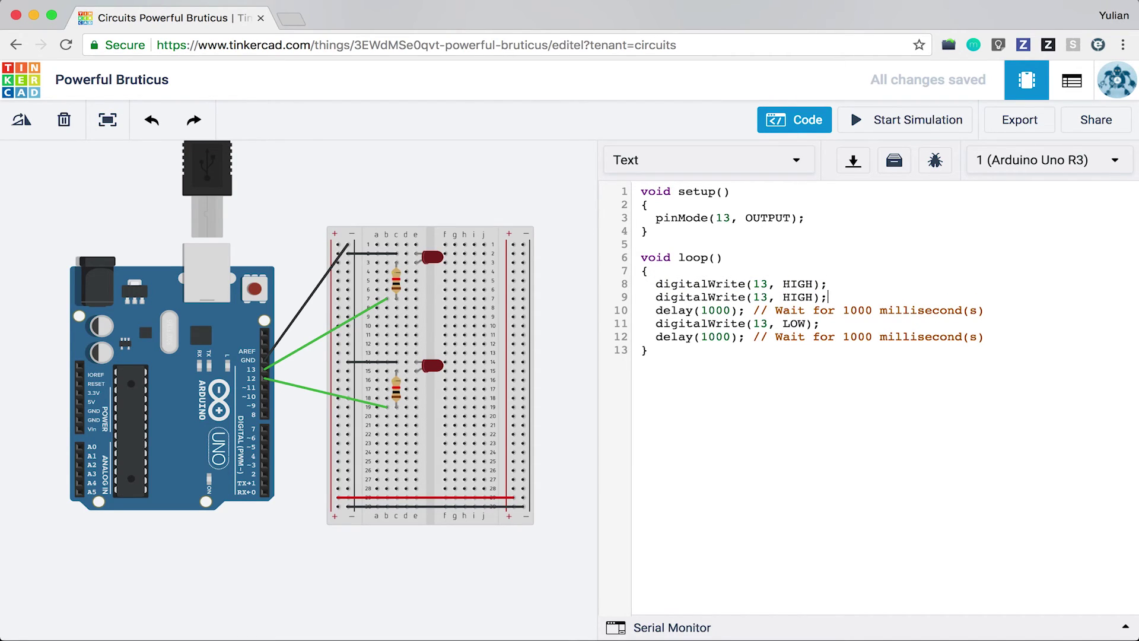
Change the copied statement on line 9 to digitalWrite(12, LOW);
click(771, 296)
key(BackSpace)
text(2)
click(813, 298)
key(BackSpace)
key(BackSpace)
key(BackSpace)
key(BackSpace)
text(LOW)
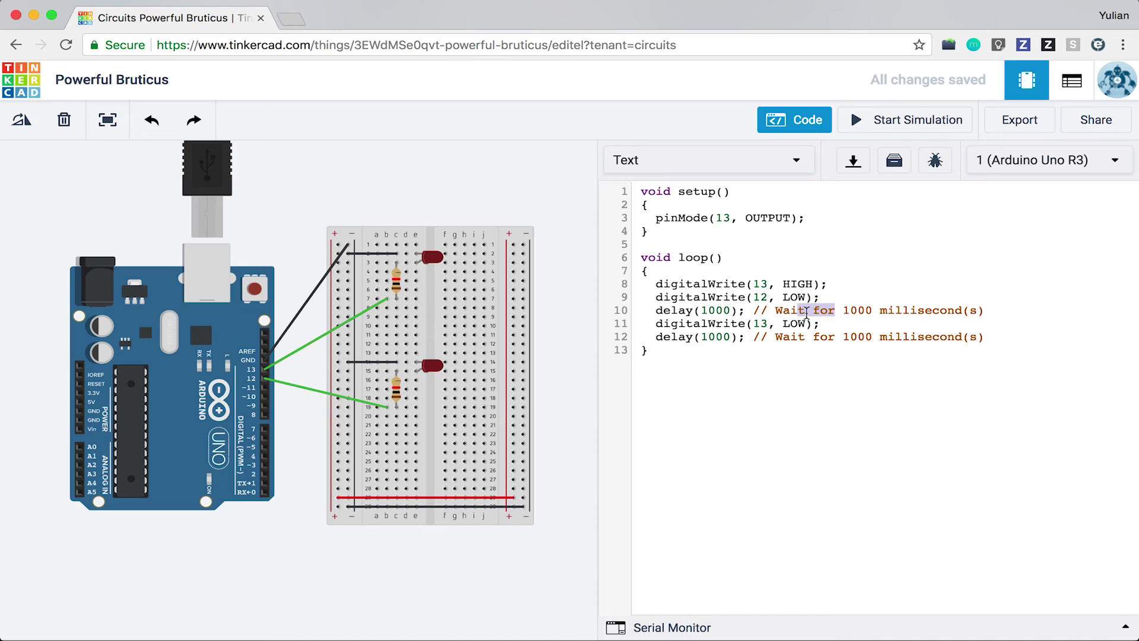
Duplicate the digitalWrite(13, LOW); line directly below itself, before the second delay
drag(821, 323, 657, 324)
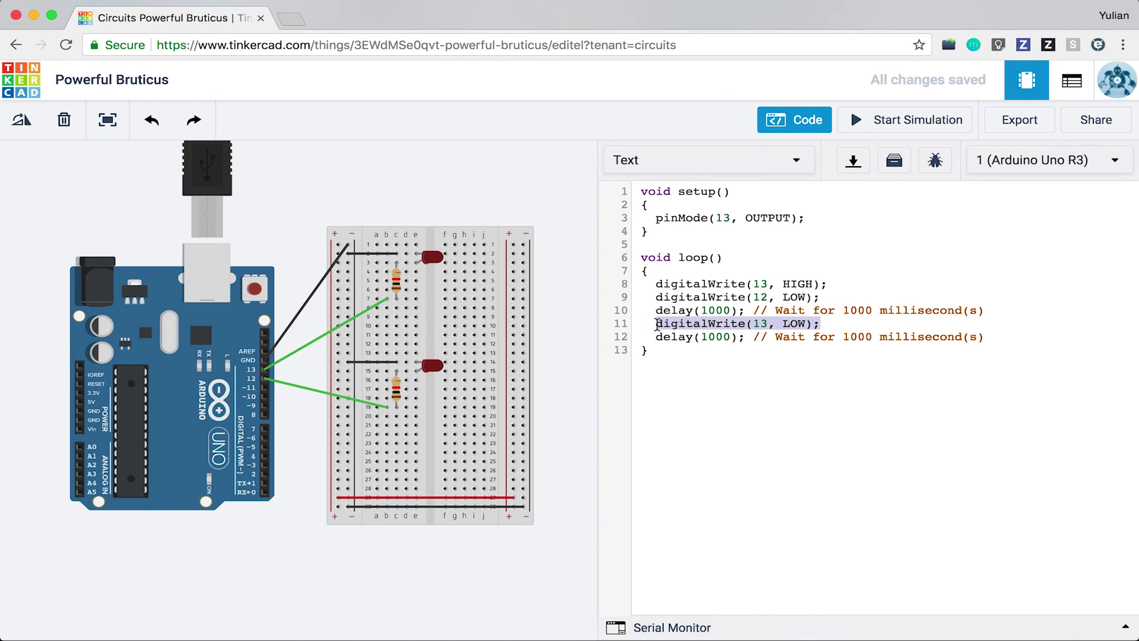
key(ctrl+c)
key(End)
key(Return)
key(ctrl+v)
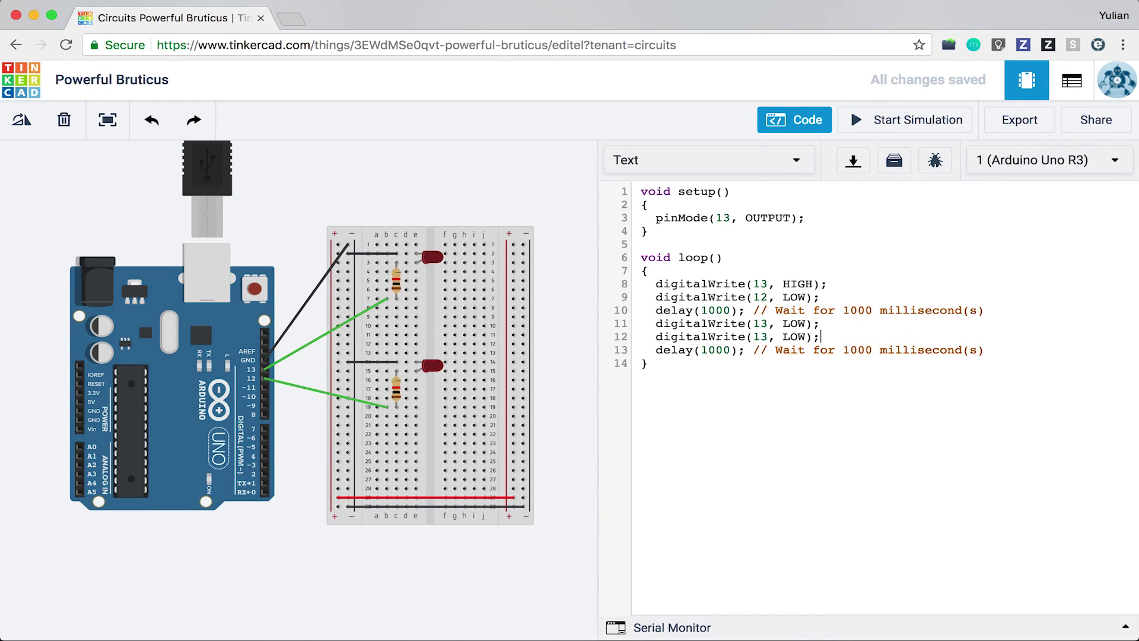
Change the copied statement on line 12 to digitalWrite(12, HIGH); and start the simulation
click(771, 336)
key(BackSpace)
text(2)
key(BackSpace)
key(BackSpace)
key(BackSpace)
text(HIGH)
click(867, 339)
click(910, 122)
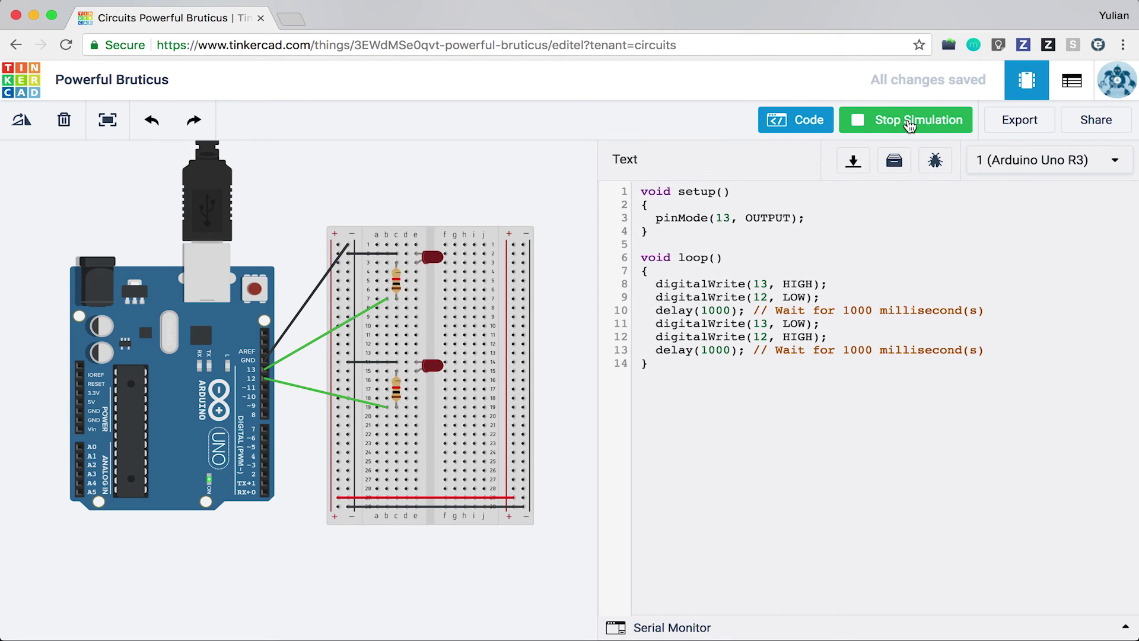